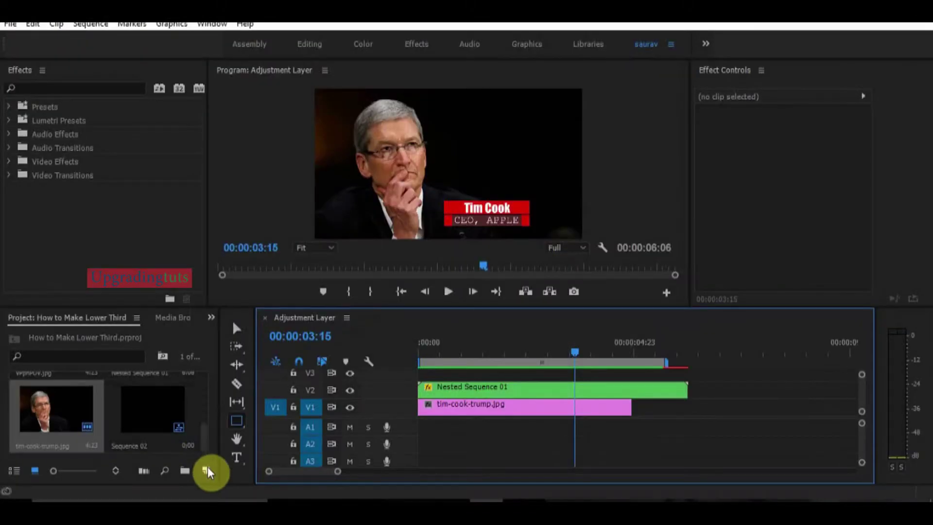
Step: Create a new sequence with the default preset
{"action": "left_click", "coordinate": [207, 469]}
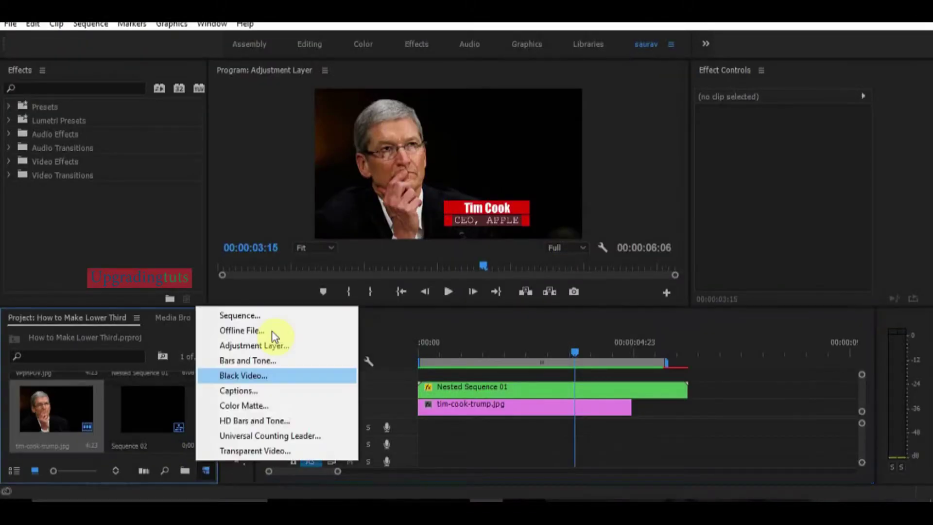
{"action": "left_click", "coordinate": [279, 316]}
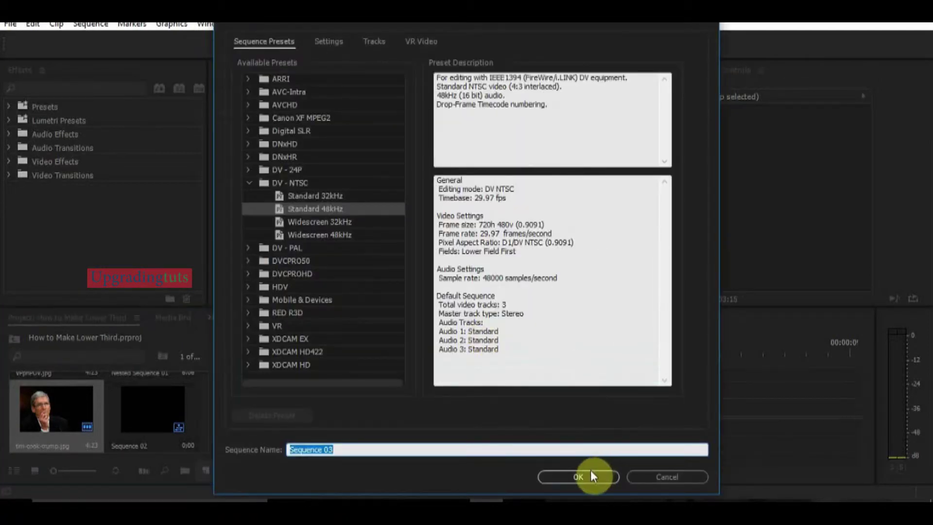
{"action": "left_click", "coordinate": [590, 472]}
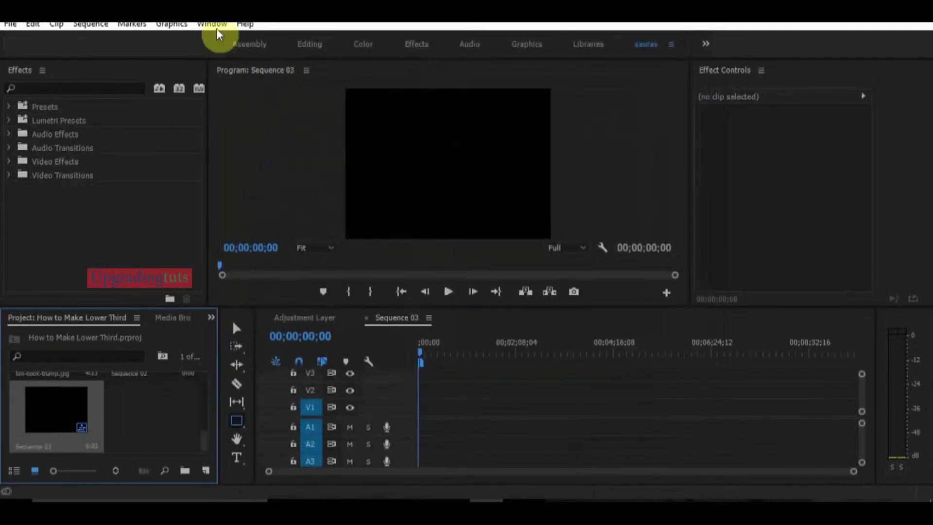
Step: Set the sequence's editing mode to Custom with a 1920×1080 frame size
{"action": "left_click", "coordinate": [104, 24]}
{"action": "left_click", "coordinate": [165, 39]}
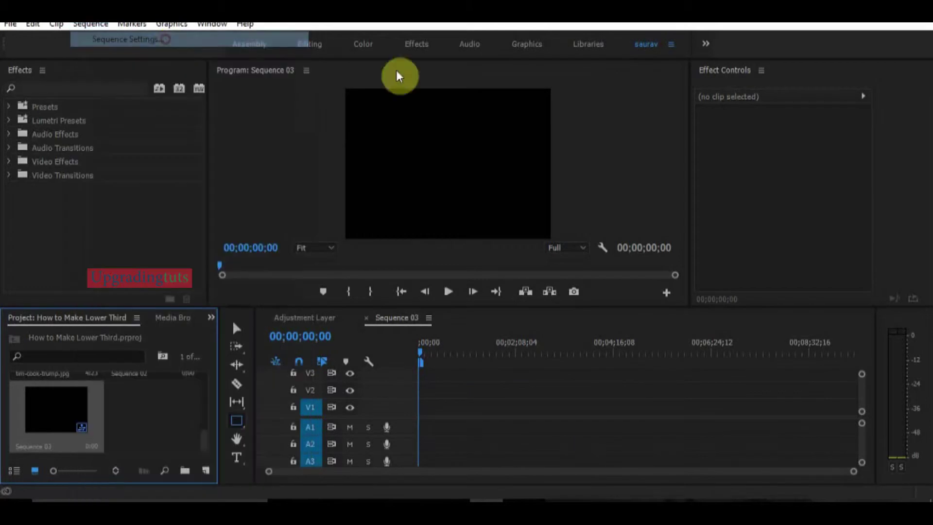
{"action": "left_click", "coordinate": [395, 36]}
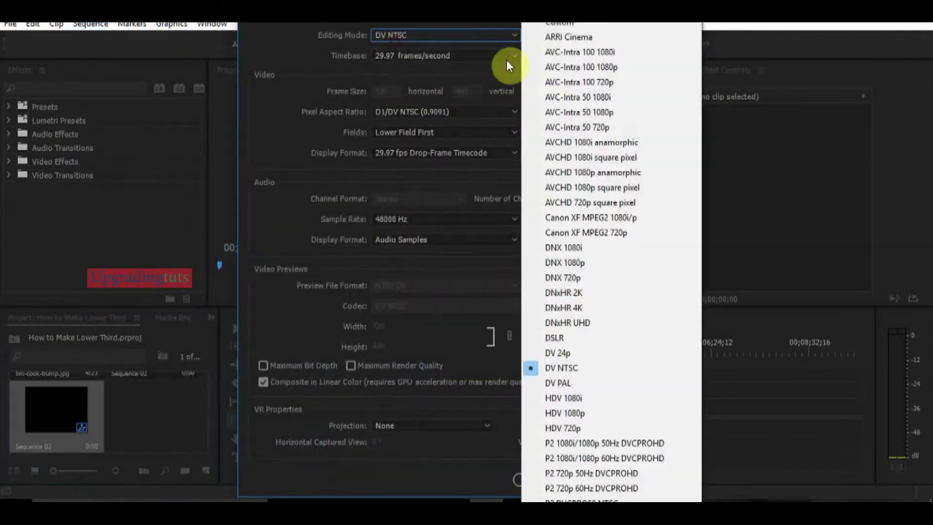
{"action": "left_click", "coordinate": [559, 24]}
{"action": "left_click", "coordinate": [395, 89]}
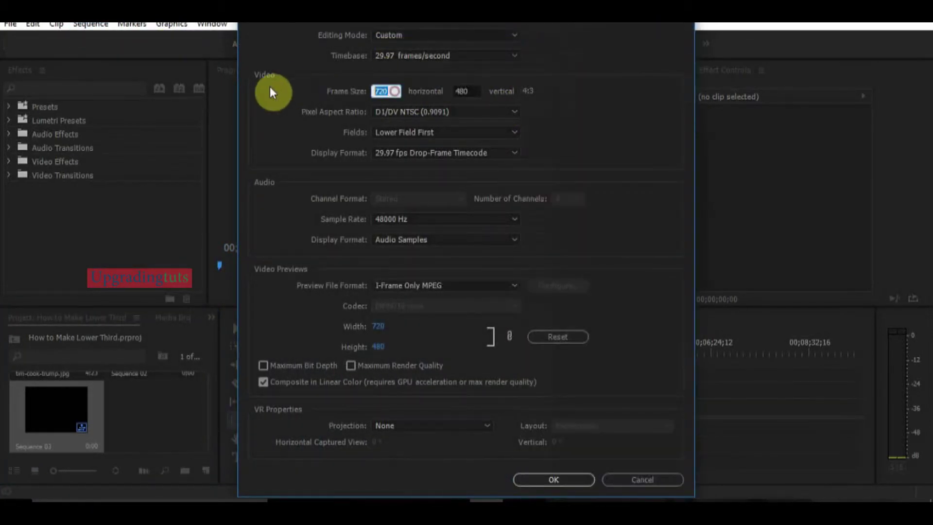
{"action": "type", "text": "19"}
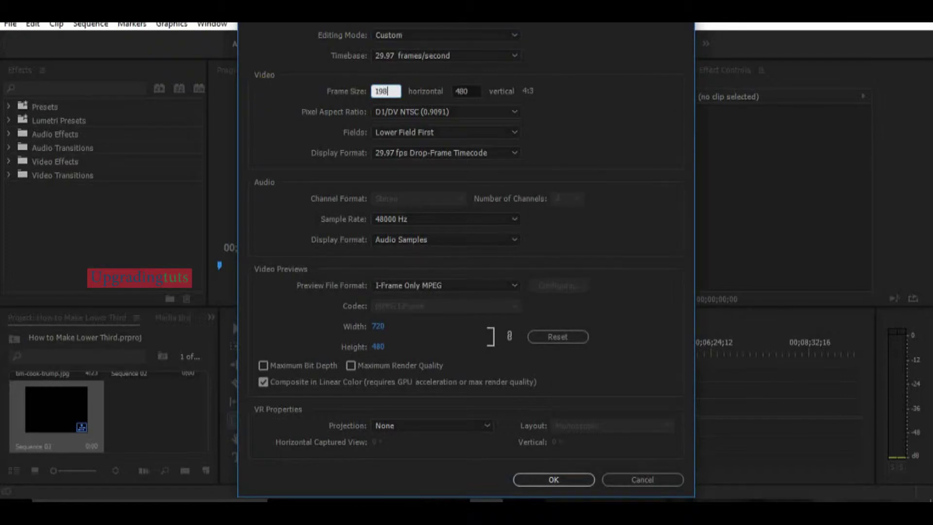
{"action": "type", "text": "20"}
{"action": "left_click", "coordinate": [474, 85]}
{"action": "type", "text": "7"}
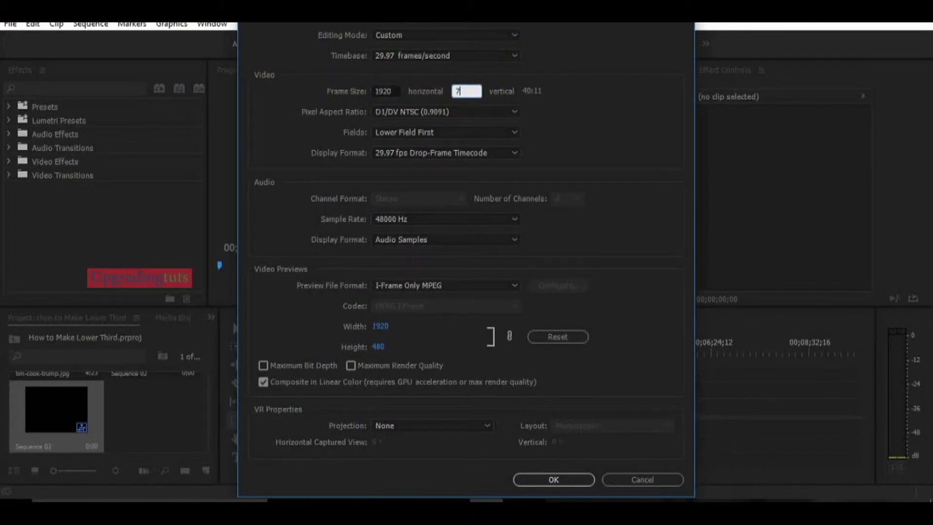
{"action": "key", "text": "BackSpace"}
{"action": "type", "text": "1080"}
{"action": "key", "text": "Tab"}
{"action": "left_click", "coordinate": [549, 480]}
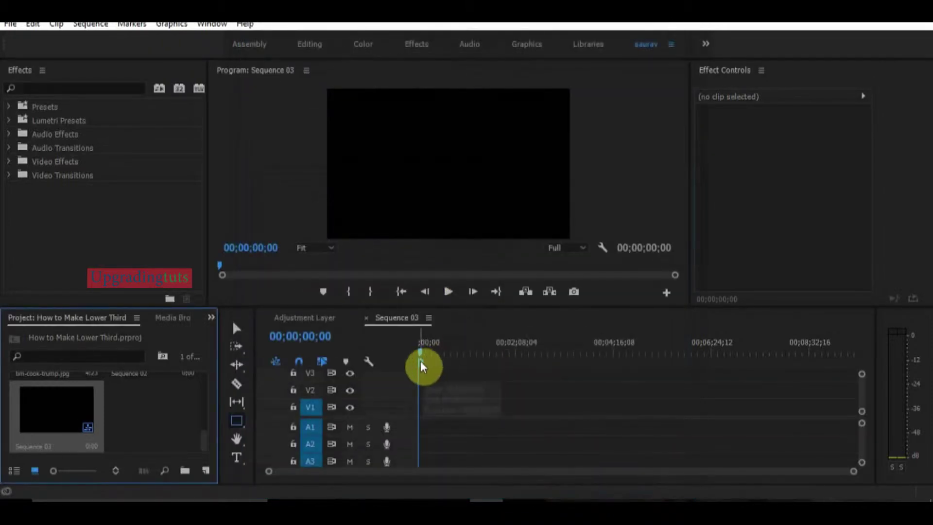
Step: Place tim-cook-trump.jpg on V1 and scrub the preview back to the start
{"action": "left_click_drag", "start_coordinate": [421, 361], "coordinate": [663, 377]}
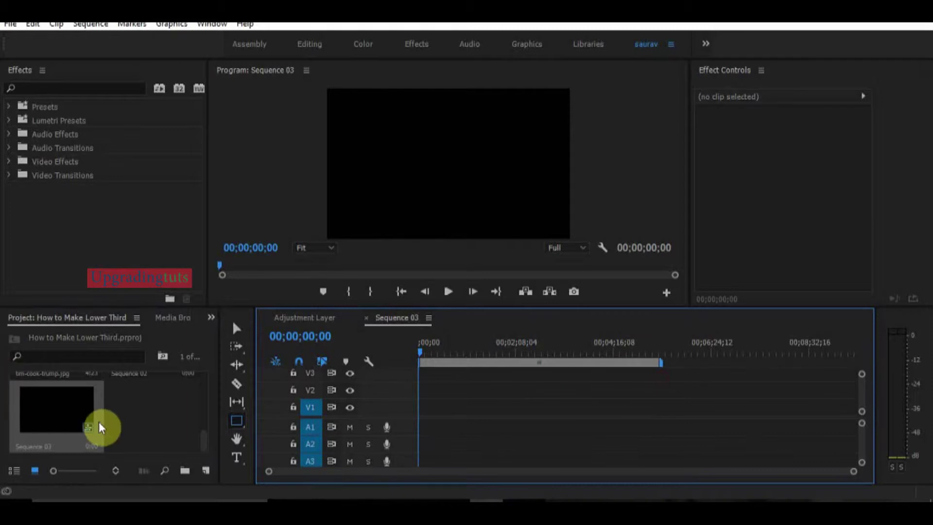
{"action": "scroll", "coordinate": [98, 425], "scroll_direction": "up", "scroll_amount": 2}
{"action": "left_click_drag", "start_coordinate": [56, 410], "coordinate": [579, 406]}
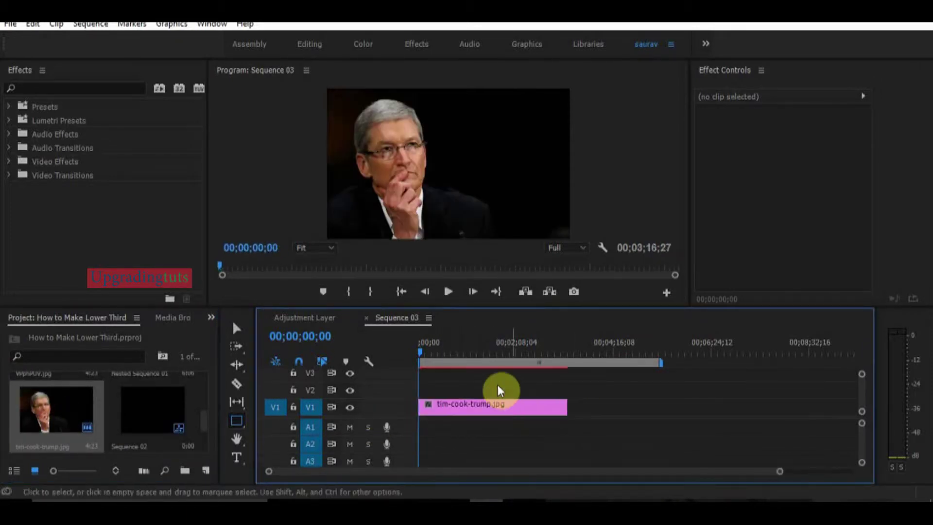
{"action": "left_click_drag", "start_coordinate": [446, 344], "coordinate": [406, 343]}
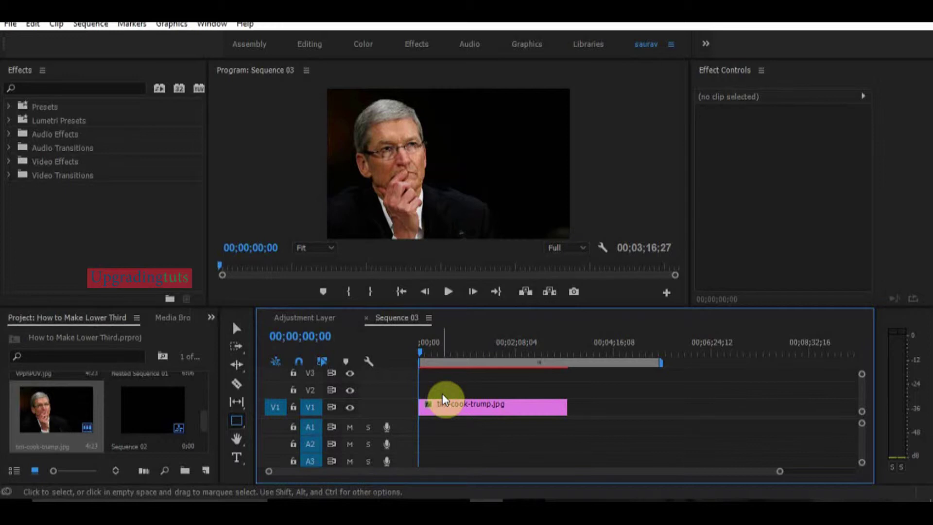
{"action": "left_click", "coordinate": [239, 423]}
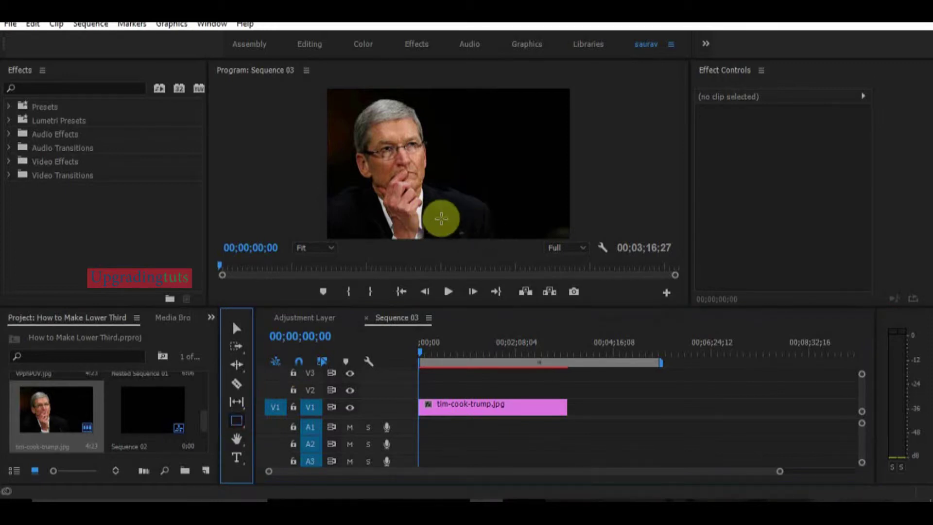
Step: Draw a red bar over the photo's lower right, widen it, extend its clip, and raise it
{"action": "left_click_drag", "start_coordinate": [444, 206], "coordinate": [535, 219]}
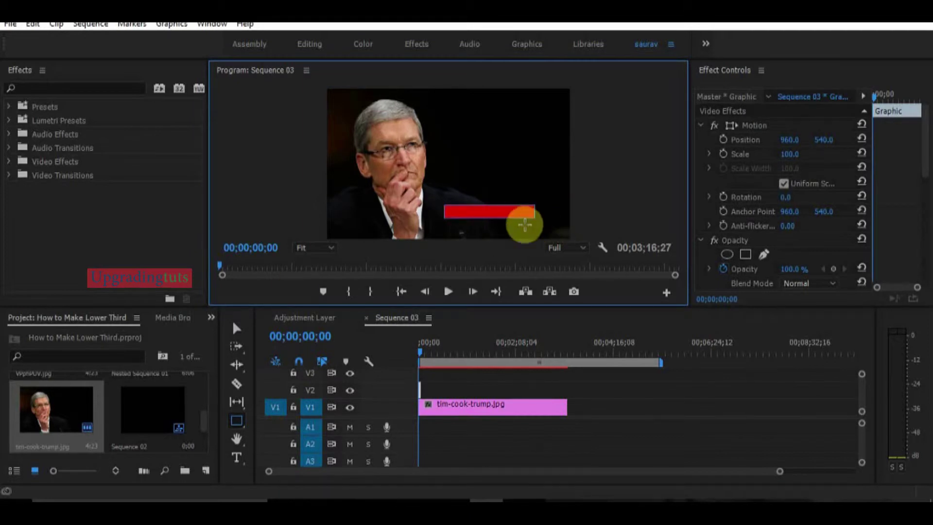
{"action": "left_click", "coordinate": [237, 329]}
{"action": "left_click_drag", "start_coordinate": [533, 220], "coordinate": [537, 221]}
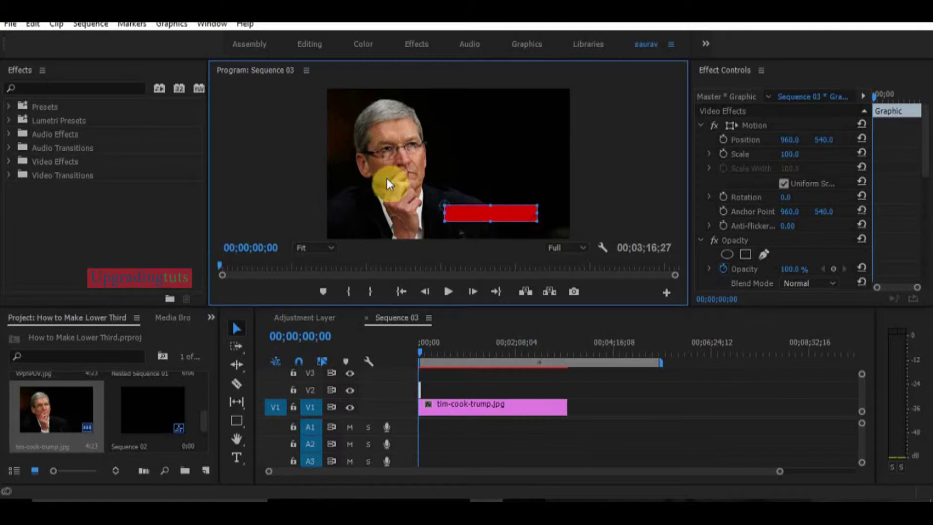
{"action": "left_click_drag", "start_coordinate": [430, 389], "coordinate": [468, 389]}
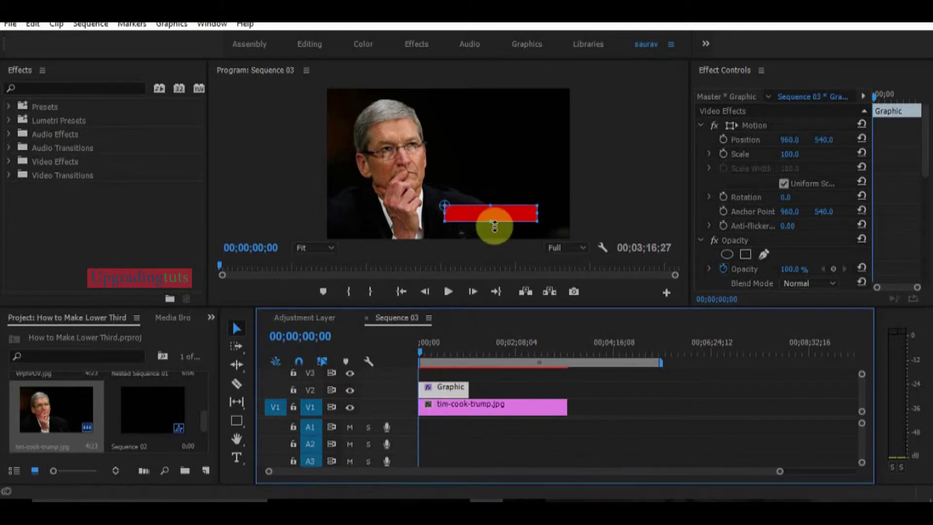
{"action": "left_click_drag", "start_coordinate": [484, 214], "coordinate": [483, 196]}
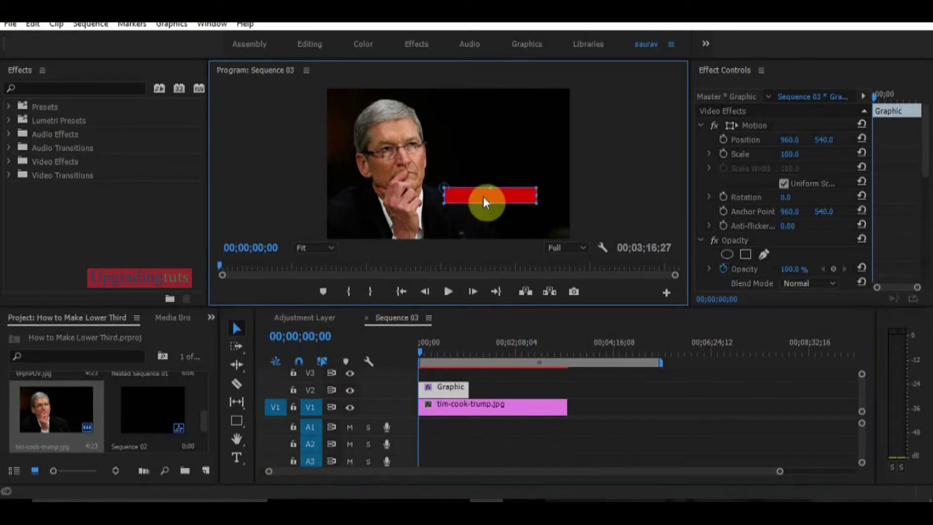
{"action": "left_click", "coordinate": [437, 385]}
Step: Duplicate the Graphic clip onto V3 and lower the copy to Position Y 673
{"action": "left_click_drag", "start_coordinate": [438, 386], "coordinate": [434, 375]}
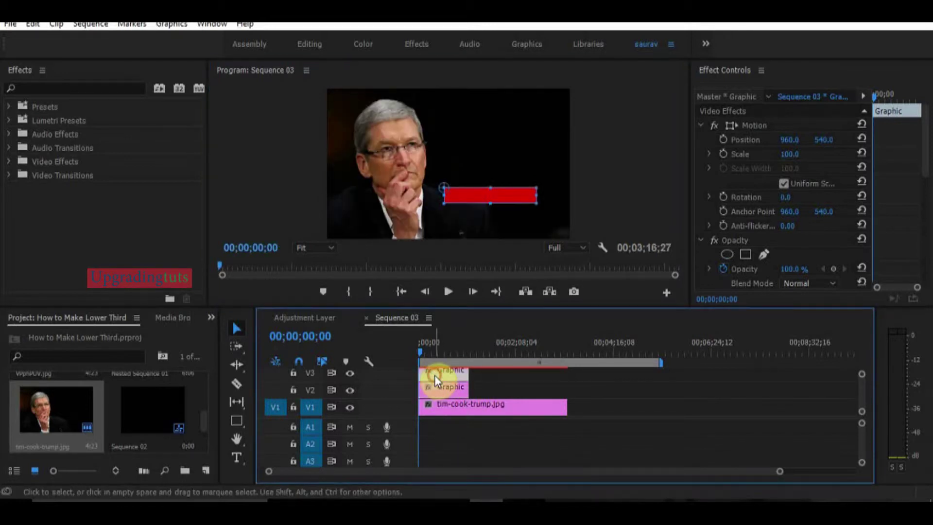
{"action": "left_click_drag", "start_coordinate": [821, 141], "coordinate": [886, 141]}
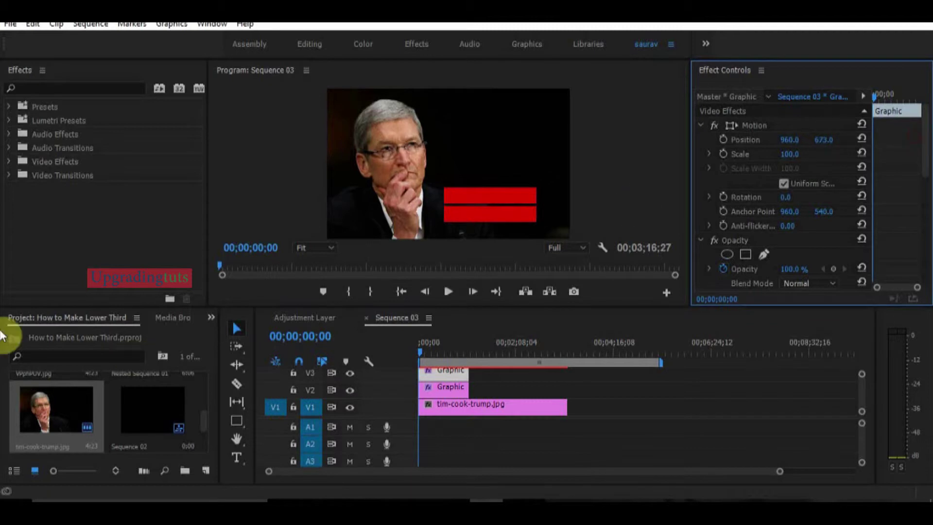
{"action": "scroll", "coordinate": [509, 411], "scroll_direction": "up", "scroll_amount": 1}
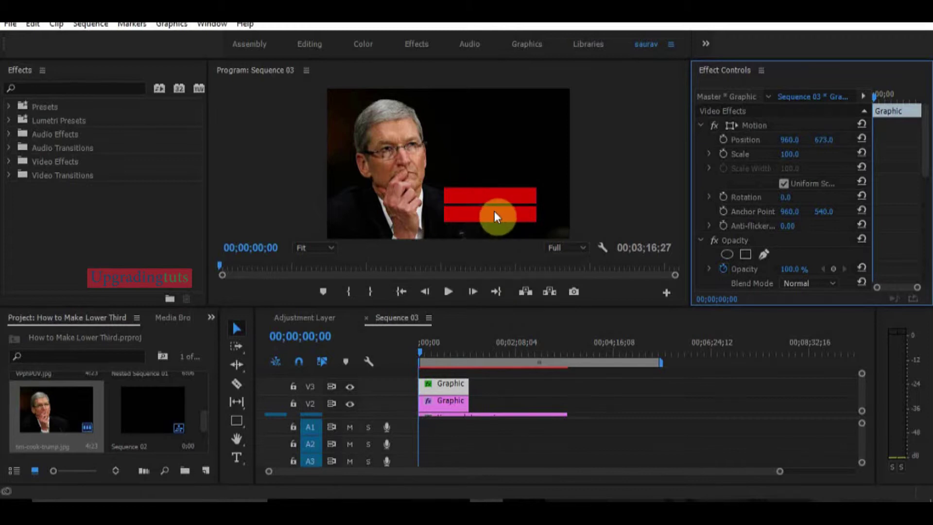
{"action": "left_click", "coordinate": [440, 393]}
Step: Change the bar's fill to a deeper muted red
{"action": "left_click_drag", "start_coordinate": [440, 393], "coordinate": [441, 374]}
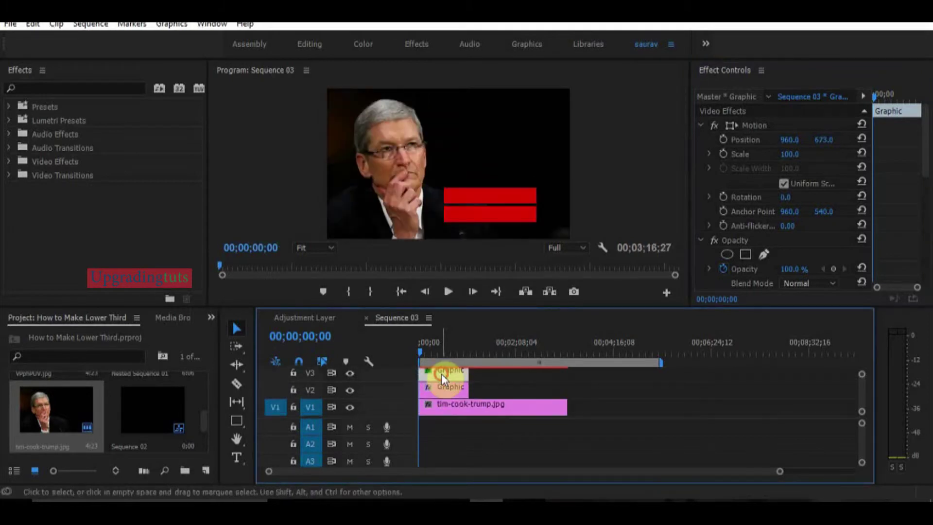
{"action": "left_click_drag", "start_coordinate": [926, 175], "coordinate": [911, 235]}
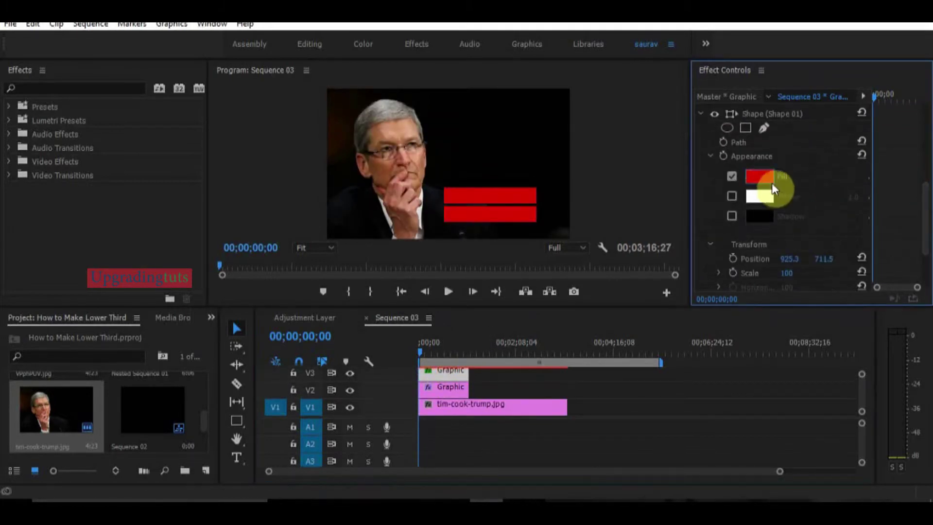
{"action": "left_click", "coordinate": [755, 184]}
{"action": "left_click", "coordinate": [382, 299]}
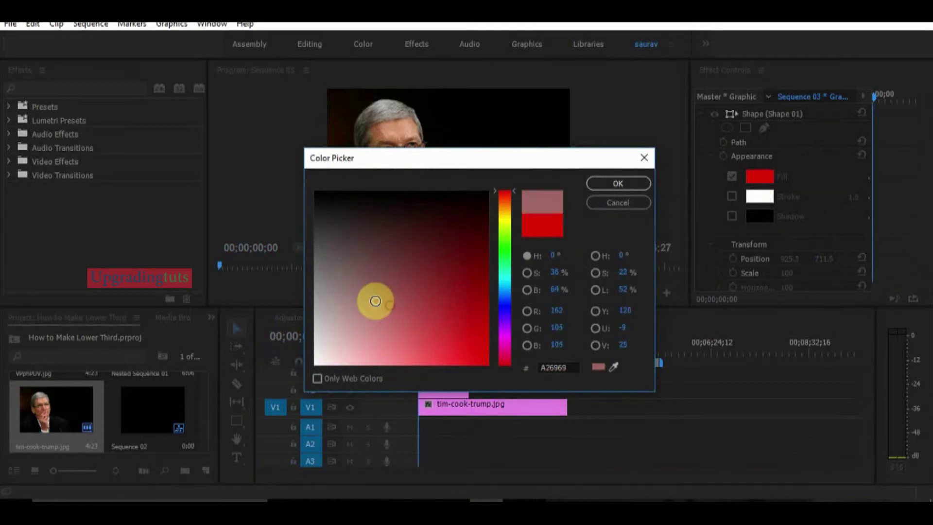
{"action": "left_click_drag", "start_coordinate": [382, 299], "coordinate": [382, 277]}
{"action": "left_click", "coordinate": [619, 183]}
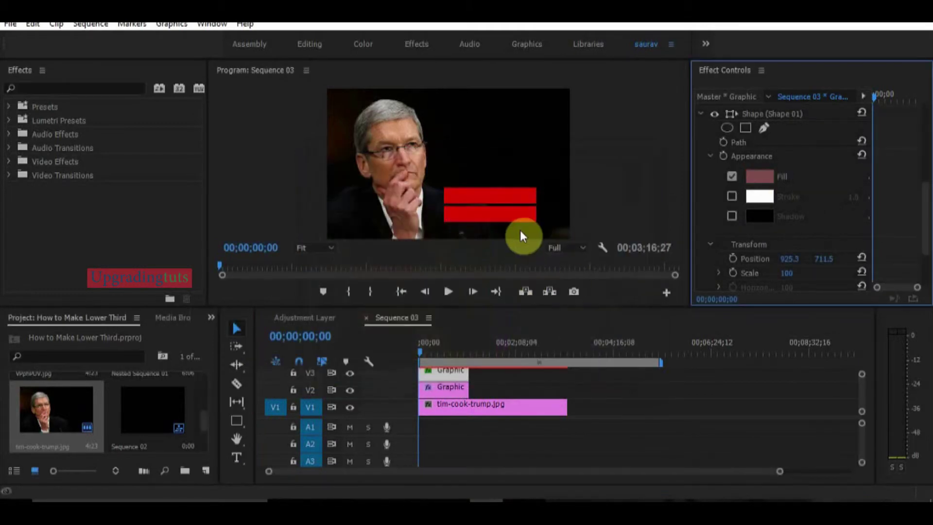
Step: Fill the lower bar with dark red 6C2F2F
{"action": "left_click", "coordinate": [451, 375]}
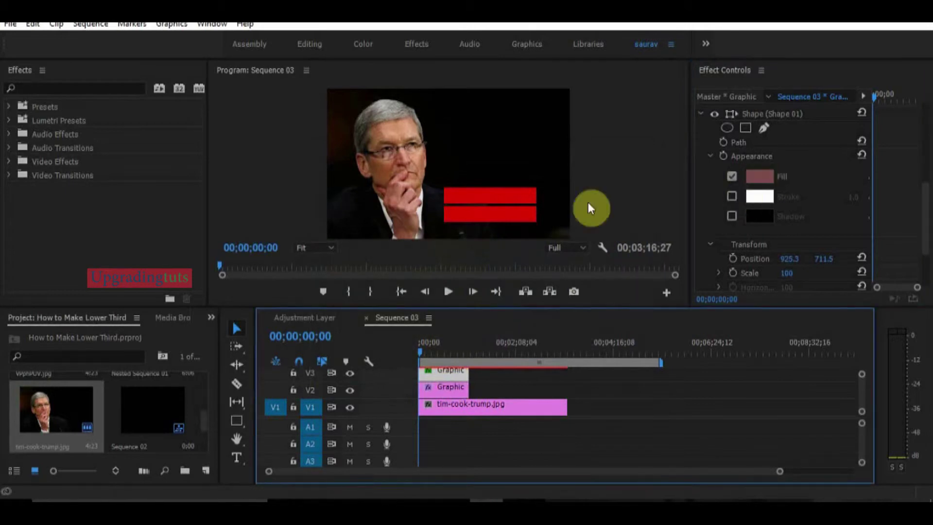
{"action": "left_click", "coordinate": [518, 217]}
{"action": "scroll", "coordinate": [922, 182], "scroll_direction": "down", "scroll_amount": 8}
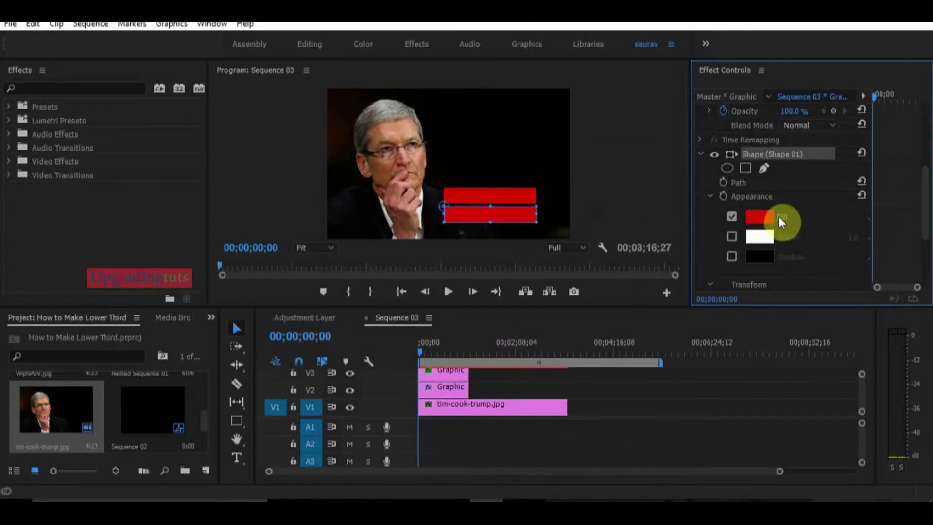
{"action": "left_click", "coordinate": [762, 215]}
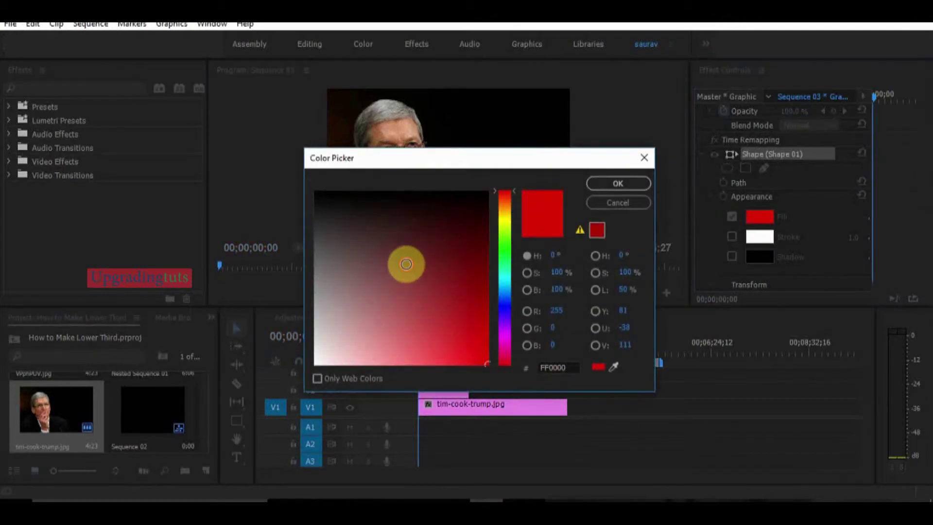
{"action": "left_click", "coordinate": [412, 264]}
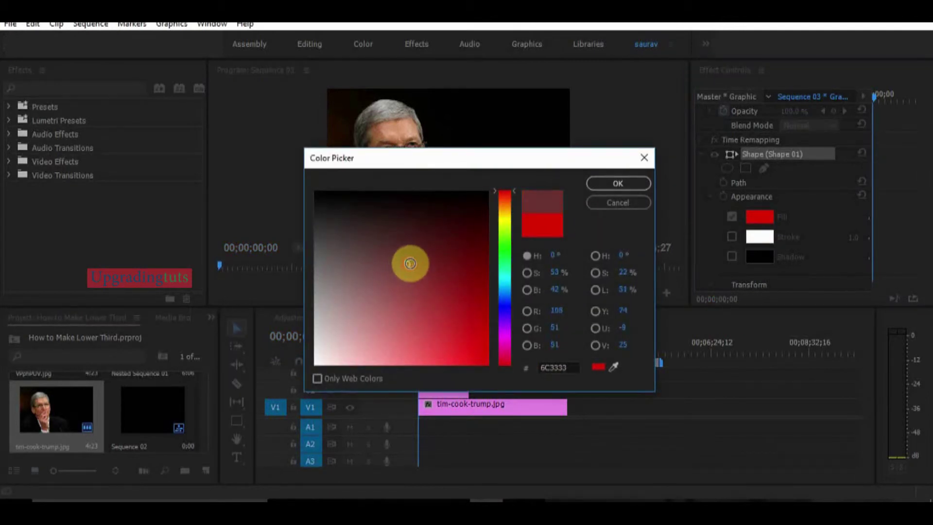
{"action": "left_click", "coordinate": [610, 185]}
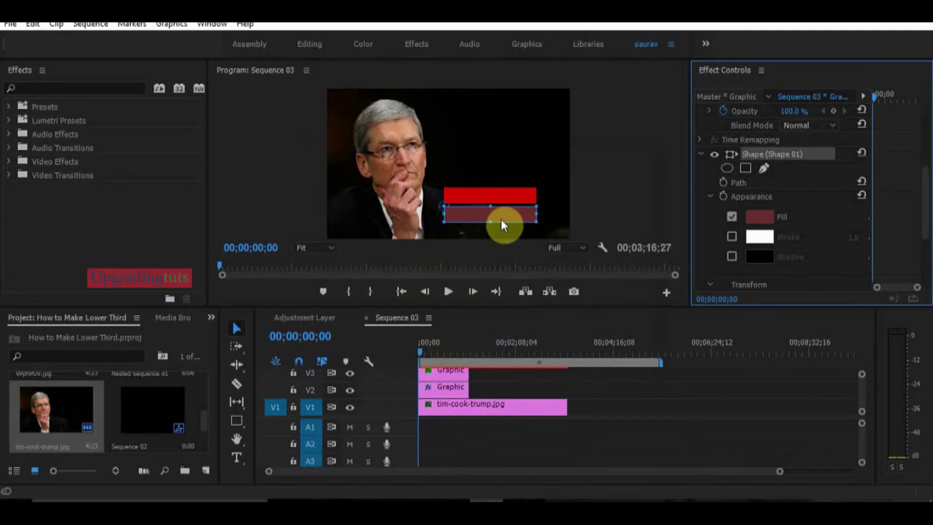
{"action": "scroll", "coordinate": [468, 394], "scroll_direction": "up", "scroll_amount": 2}
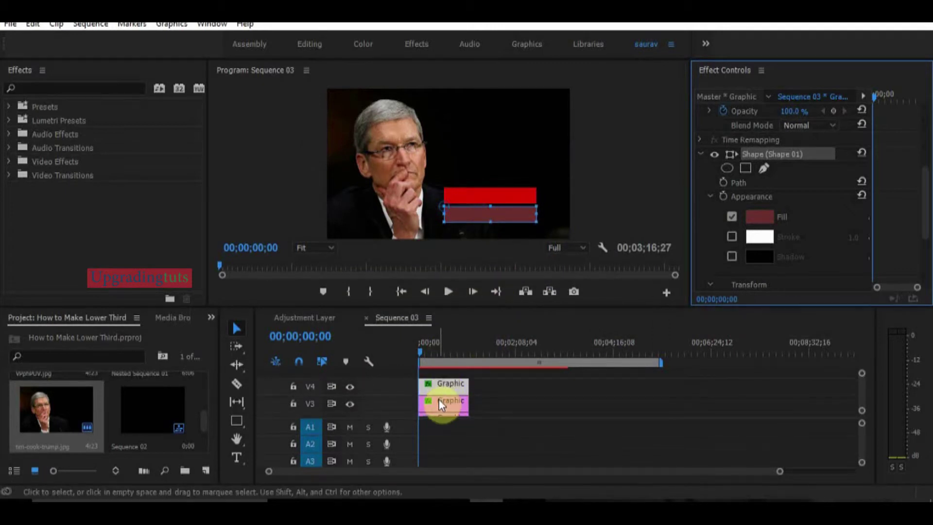
{"action": "left_click", "coordinate": [438, 399]}
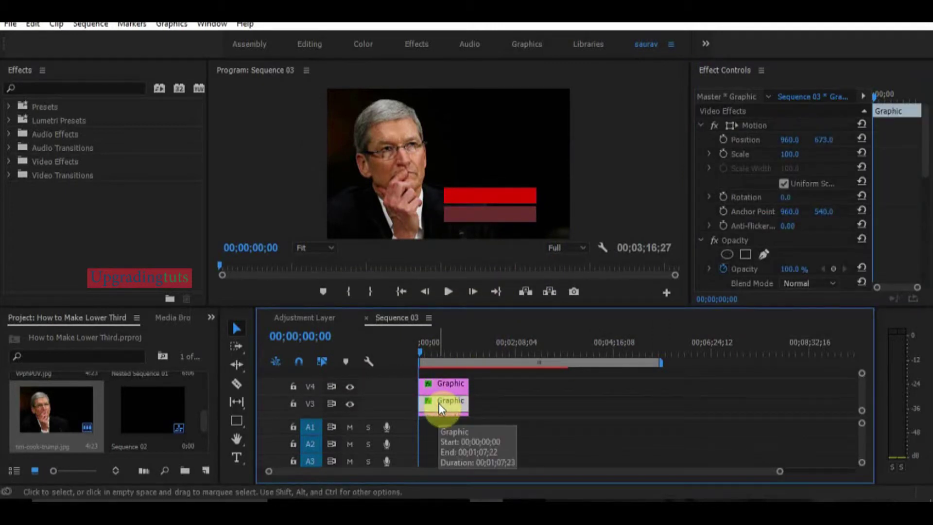
Step: Move the lower bar's clip up a track and eyedropper its fill to the upper bar's red EB0000
{"action": "left_click_drag", "start_coordinate": [439, 403], "coordinate": [438, 377]}
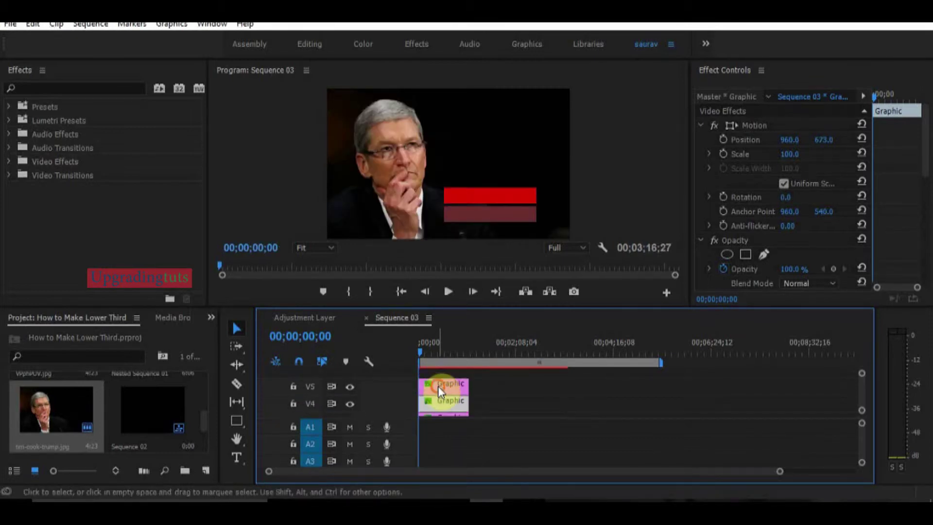
{"action": "left_click", "coordinate": [450, 389]}
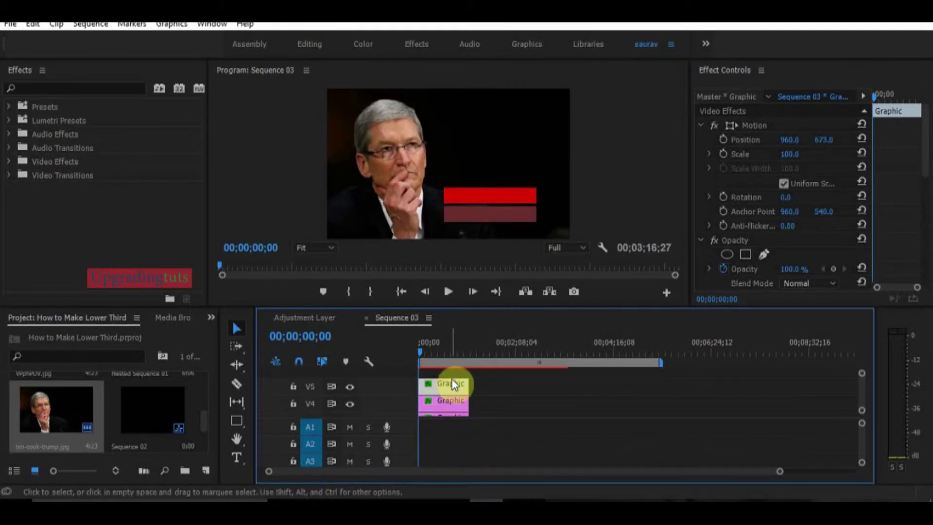
{"action": "left_click_drag", "start_coordinate": [926, 141], "coordinate": [923, 219]}
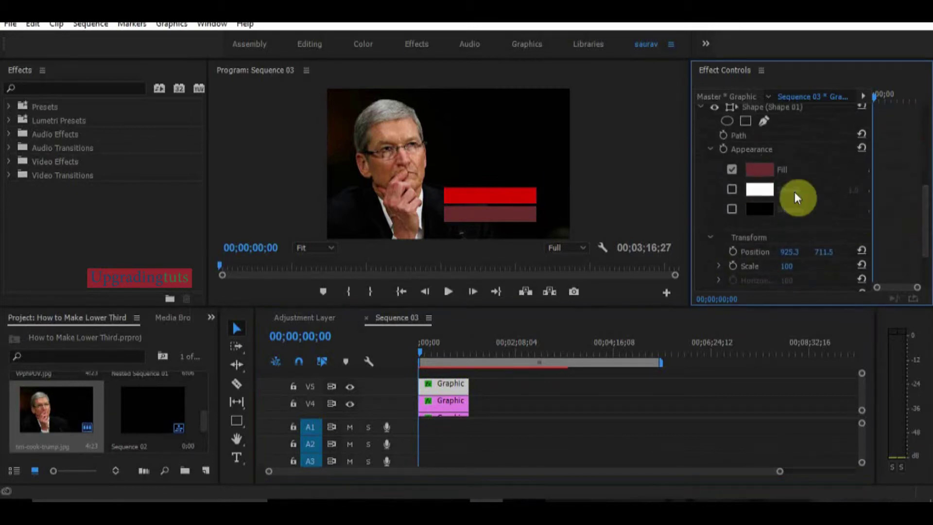
{"action": "left_click", "coordinate": [760, 170]}
{"action": "left_click_drag", "start_coordinate": [482, 161], "coordinate": [622, 208]}
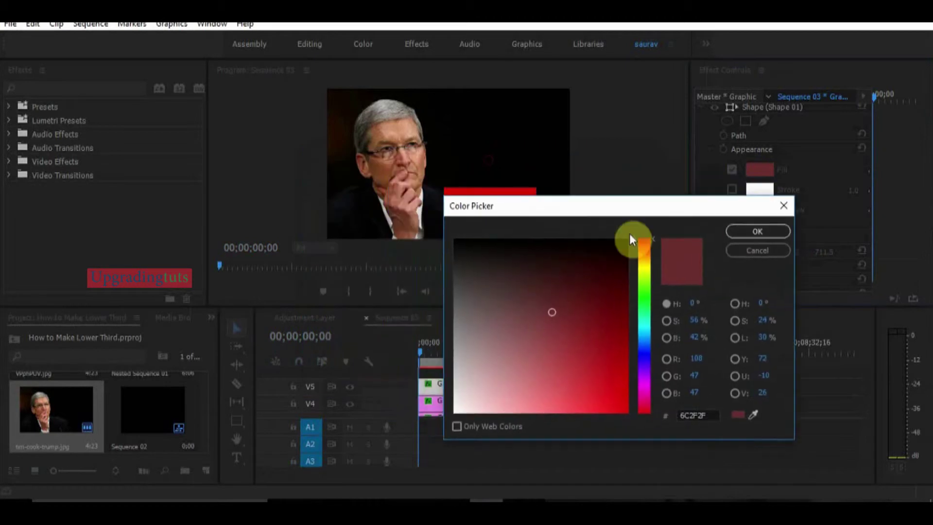
{"action": "left_click", "coordinate": [754, 414]}
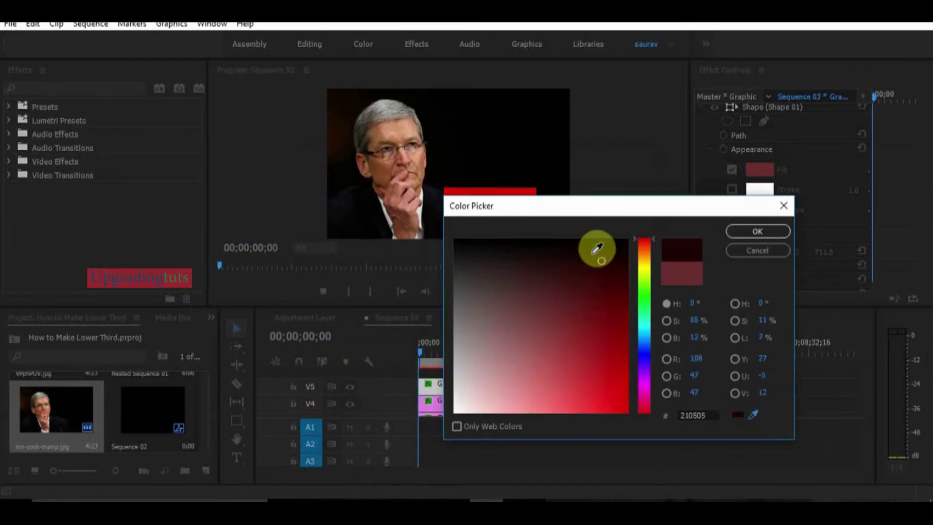
{"action": "left_click", "coordinate": [532, 194]}
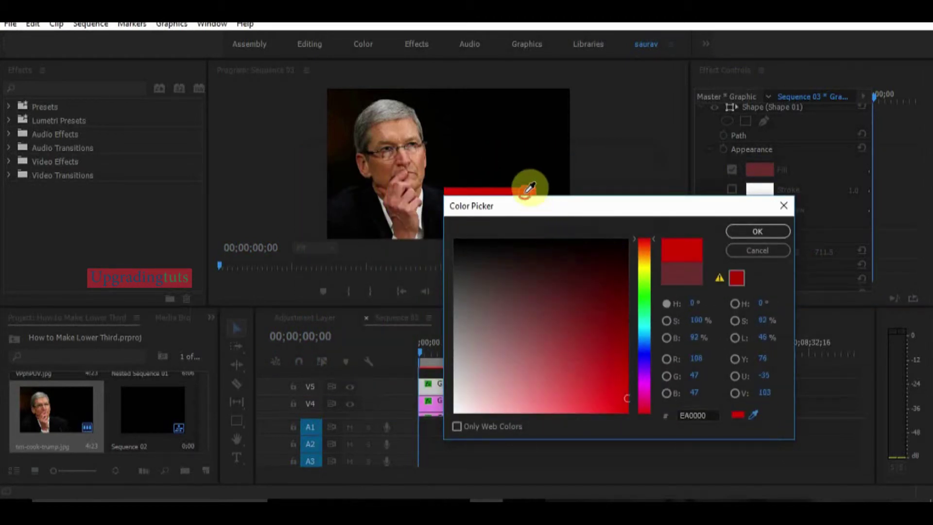
{"action": "left_click", "coordinate": [733, 232]}
{"action": "left_click", "coordinate": [447, 387]}
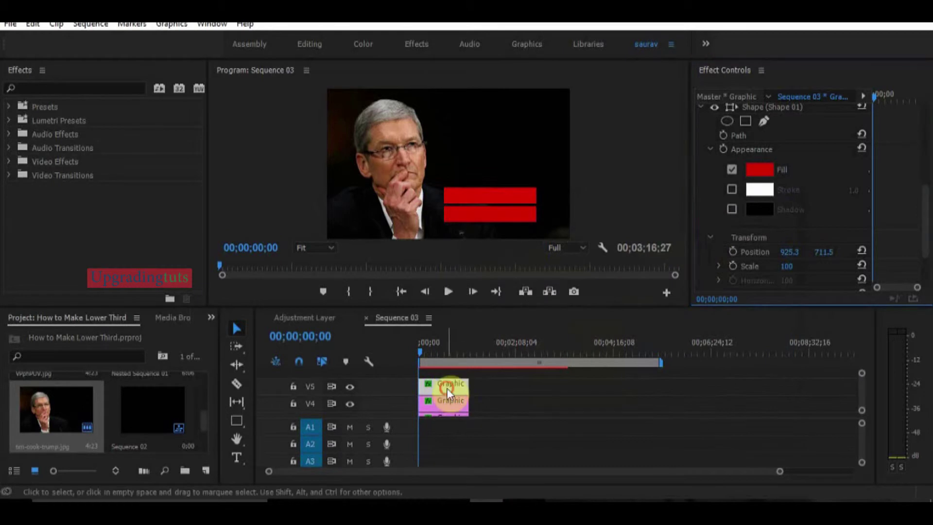
Step: Apply the Crop effect to the V5 Graphic clip and set Crop Left to 82%
{"action": "left_click", "coordinate": [63, 90]}
{"action": "type", "text": "crop"}
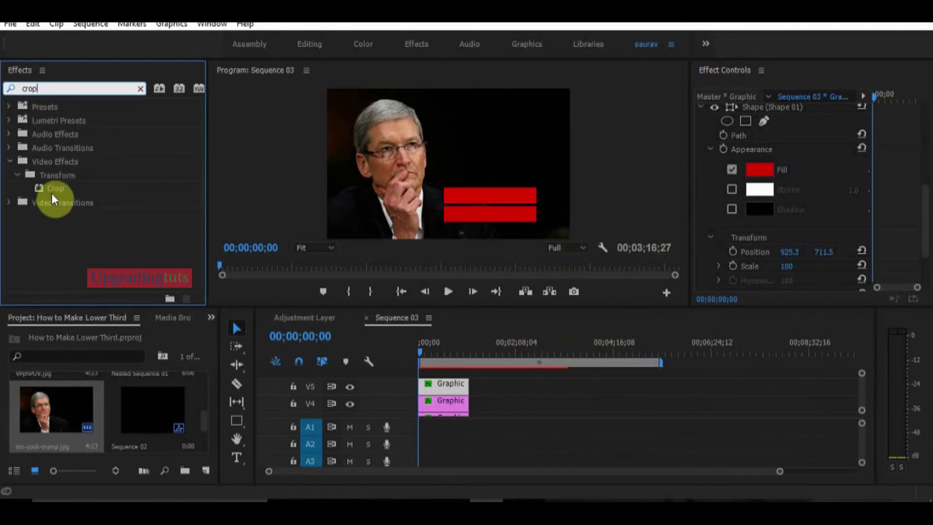
{"action": "left_click_drag", "start_coordinate": [52, 193], "coordinate": [462, 384]}
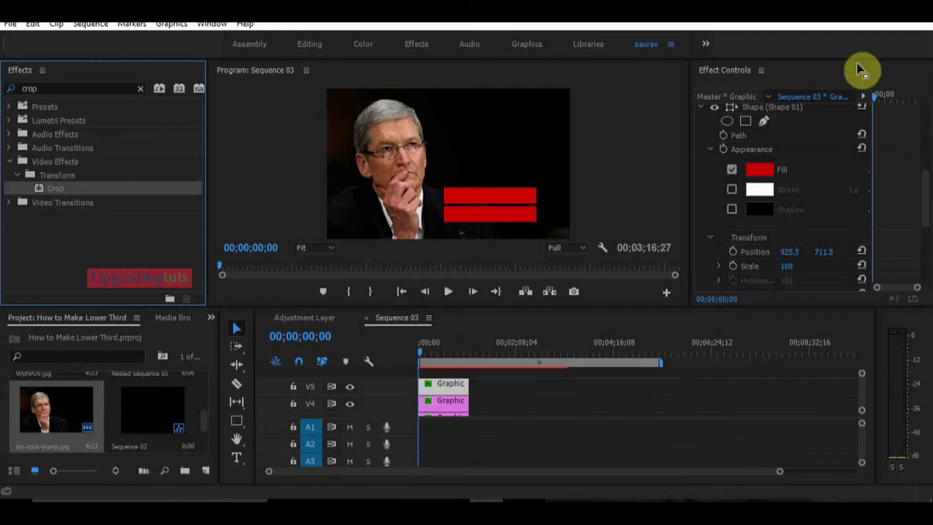
{"action": "left_click_drag", "start_coordinate": [926, 197], "coordinate": [929, 243]}
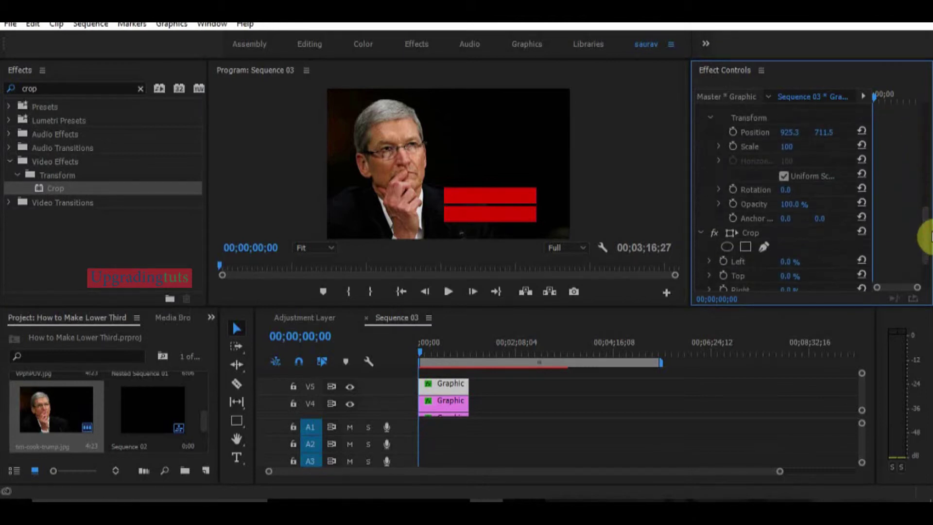
{"action": "scroll", "coordinate": [848, 222], "scroll_direction": "down", "scroll_amount": 2}
{"action": "left_click_drag", "start_coordinate": [786, 209], "coordinate": [816, 209]}
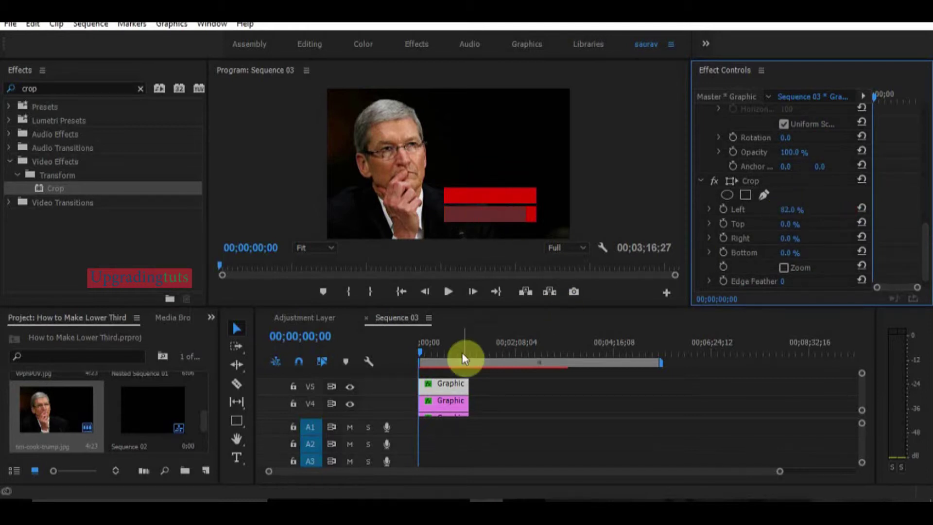
{"action": "left_click", "coordinate": [448, 393]}
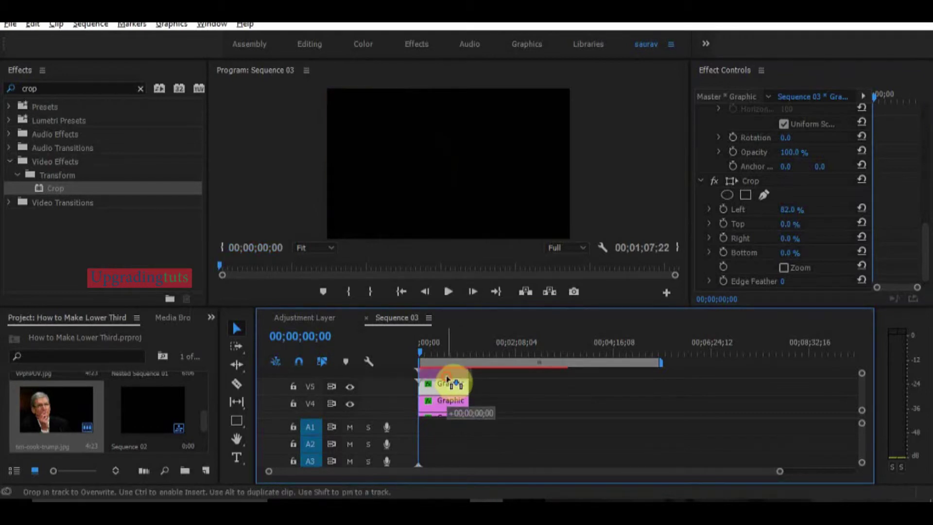
{"action": "scroll", "coordinate": [447, 384], "scroll_direction": "down", "scroll_amount": 2}
{"action": "left_click", "coordinate": [448, 376]}
{"action": "left_click_drag", "start_coordinate": [790, 140], "coordinate": [737, 140]}
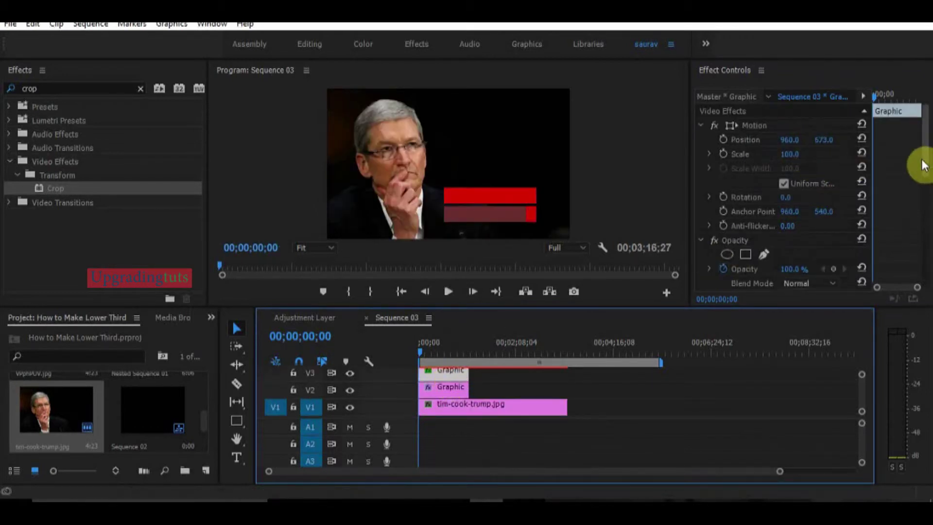
{"action": "key", "text": "z"}
{"action": "left_click", "coordinate": [465, 384]}
{"action": "key", "text": "v"}
{"action": "scroll", "coordinate": [474, 389], "scroll_direction": "up", "scroll_amount": 2}
{"action": "left_click", "coordinate": [821, 202]}
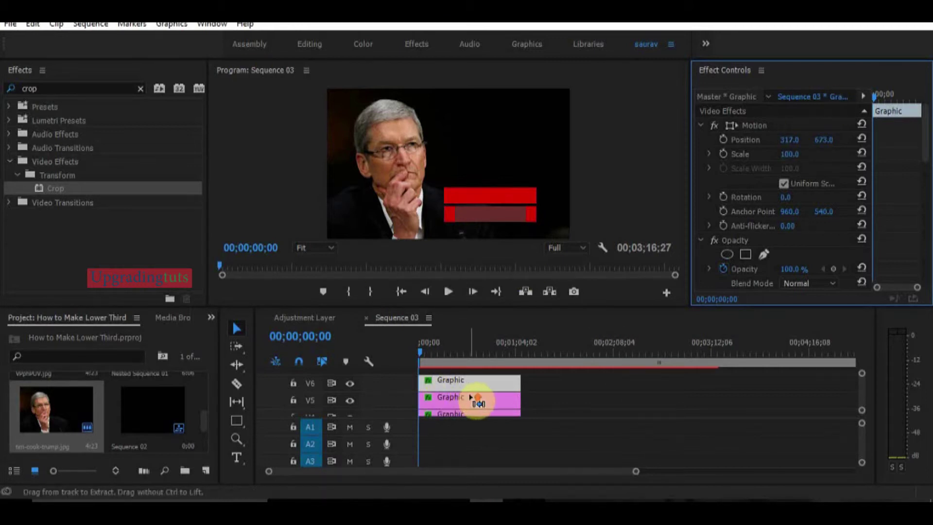
{"action": "scroll", "coordinate": [471, 396], "scroll_direction": "up", "scroll_amount": 1}
{"action": "scroll", "coordinate": [470, 398], "scroll_direction": "down", "scroll_amount": 3}
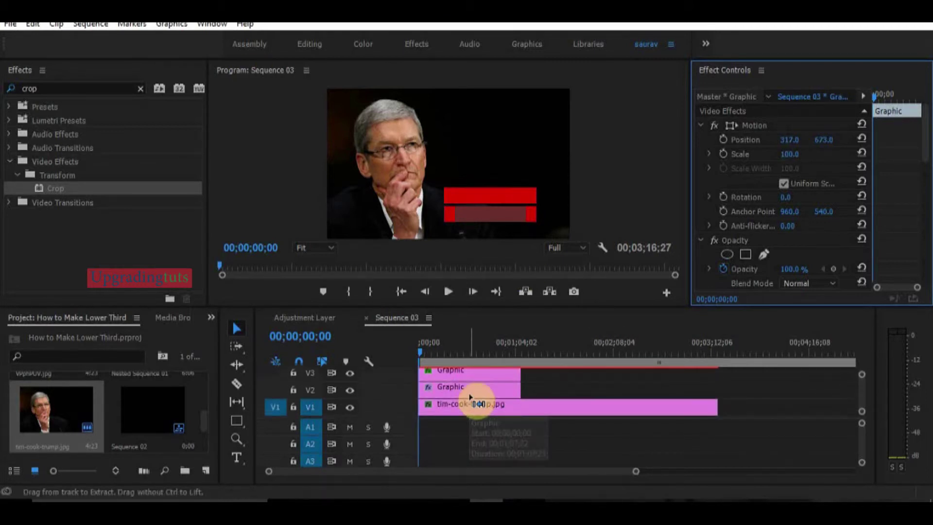
{"action": "left_click_drag", "start_coordinate": [480, 371], "coordinate": [457, 389]}
{"action": "left_click", "coordinate": [354, 389]}
{"action": "left_click", "coordinate": [353, 389]}
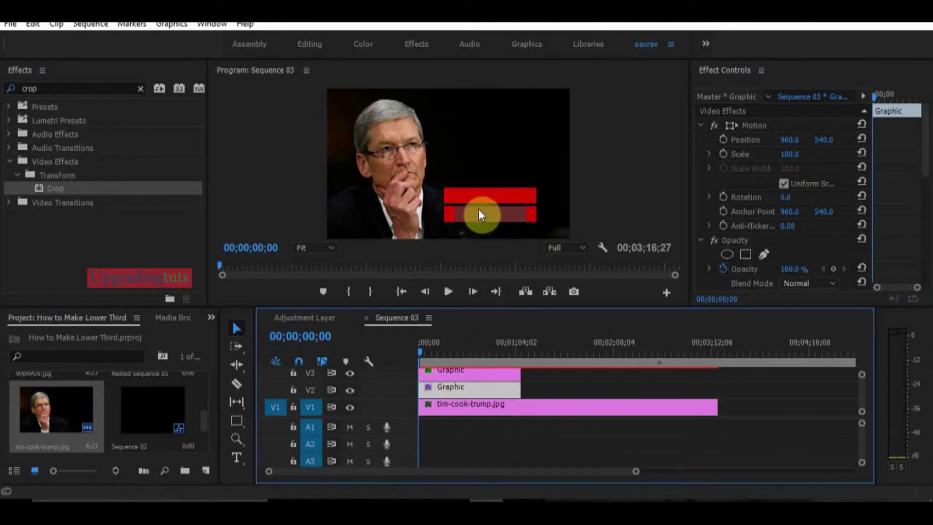
Step: Add the Tim Cook title on the upper red bar and position it there
{"action": "left_click", "coordinate": [237, 458]}
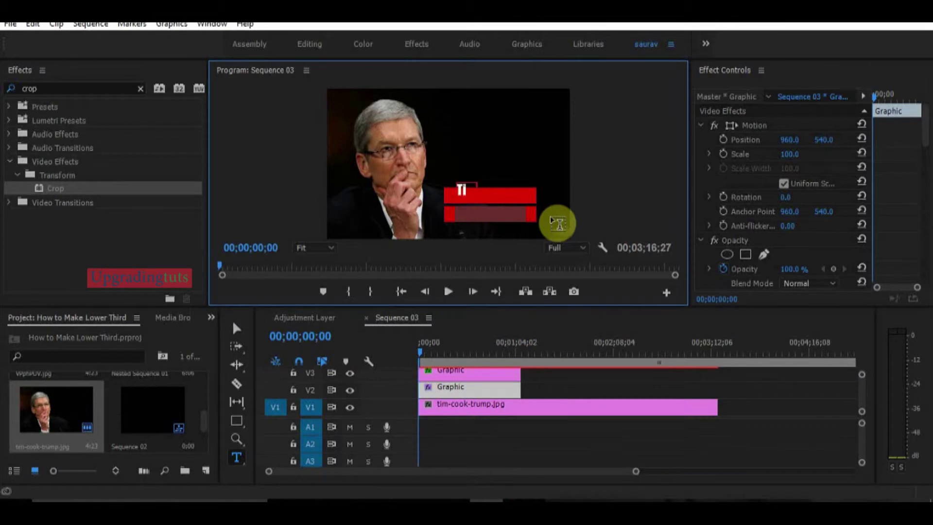
{"action": "type", "text": "Cook"}
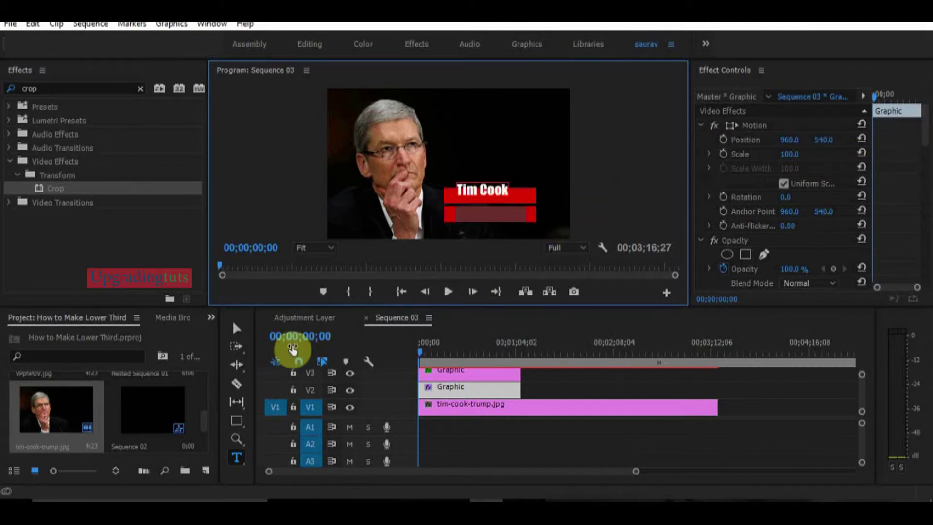
{"action": "left_click", "coordinate": [236, 328]}
{"action": "left_click", "coordinate": [532, 191]}
{"action": "left_click_drag", "start_coordinate": [492, 191], "coordinate": [501, 197]}
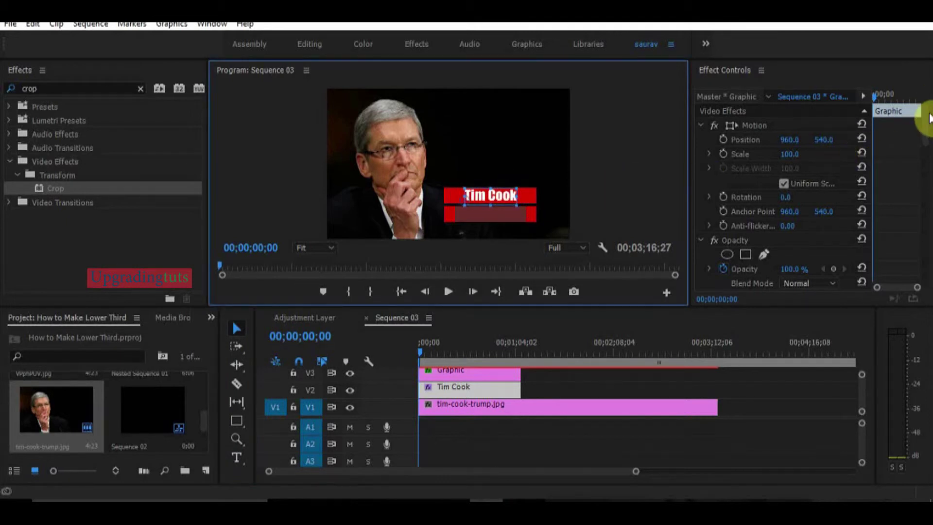
Step: Keep the title font as Impact and left-align the text
{"action": "left_click_drag", "start_coordinate": [926, 119], "coordinate": [925, 217]}
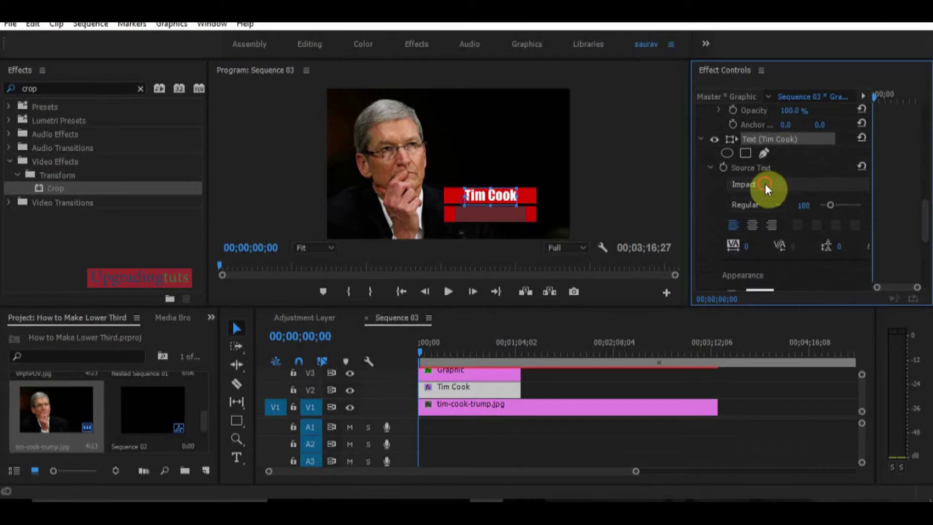
{"action": "left_click", "coordinate": [765, 184]}
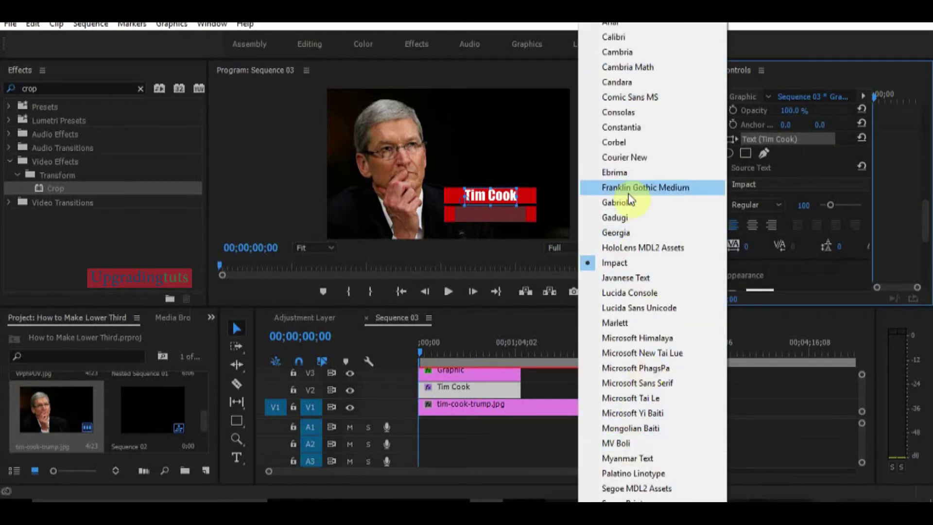
{"action": "left_click", "coordinate": [608, 203]}
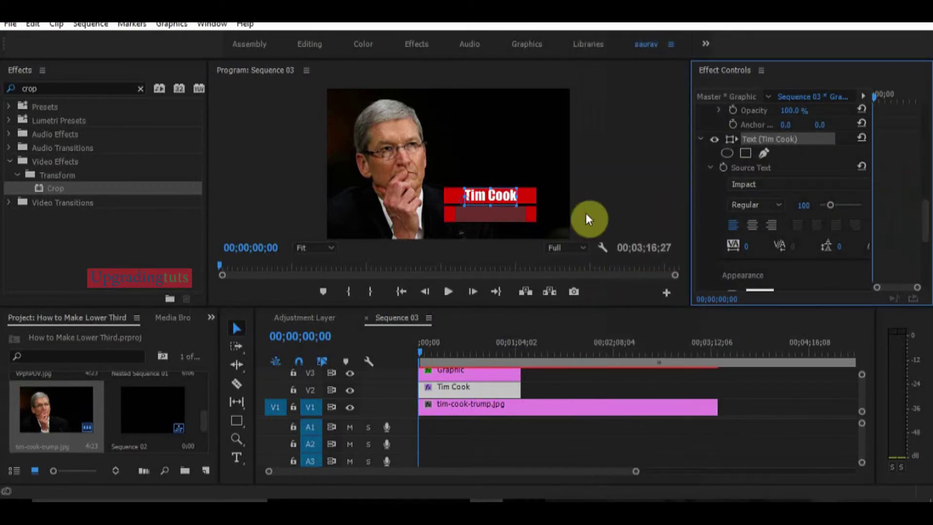
{"action": "left_click", "coordinate": [736, 225]}
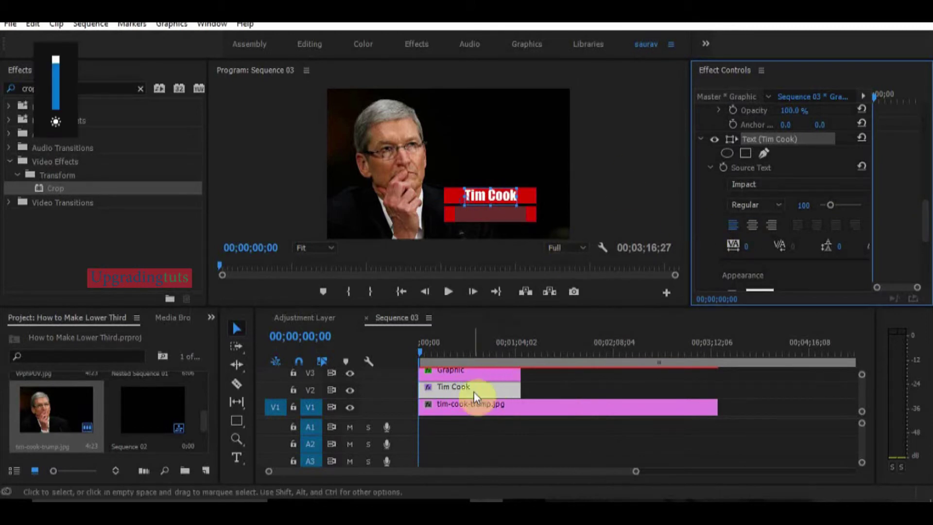
{"action": "scroll", "coordinate": [474, 392], "scroll_direction": "up", "scroll_amount": 2}
{"action": "left_click", "coordinate": [453, 373]}
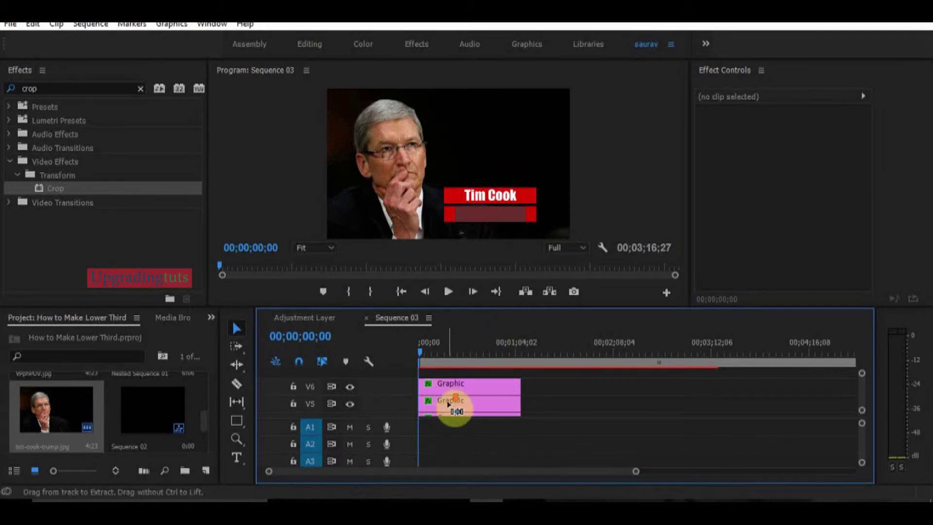
{"action": "scroll", "coordinate": [448, 404], "scroll_direction": "down", "scroll_amount": 1}
{"action": "left_click", "coordinate": [423, 396]}
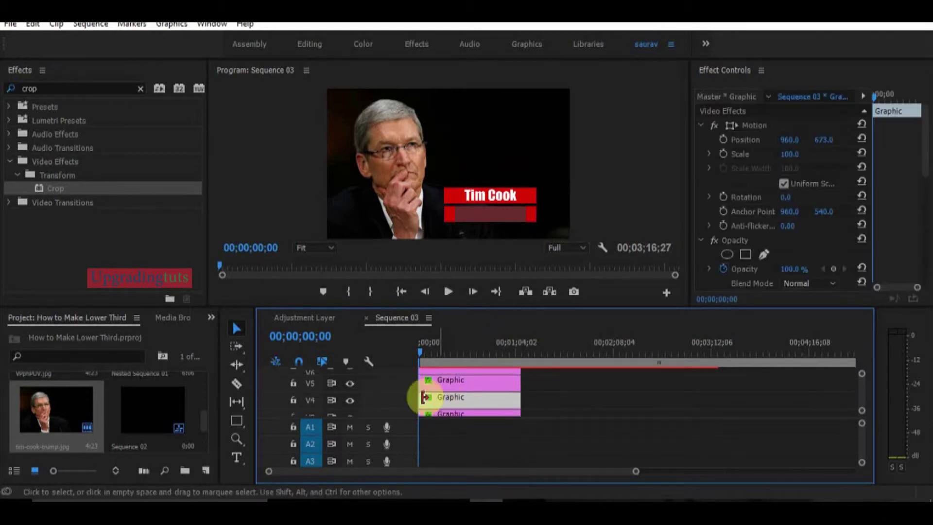
{"action": "left_click", "coordinate": [351, 401]}
{"action": "left_click", "coordinate": [349, 402]}
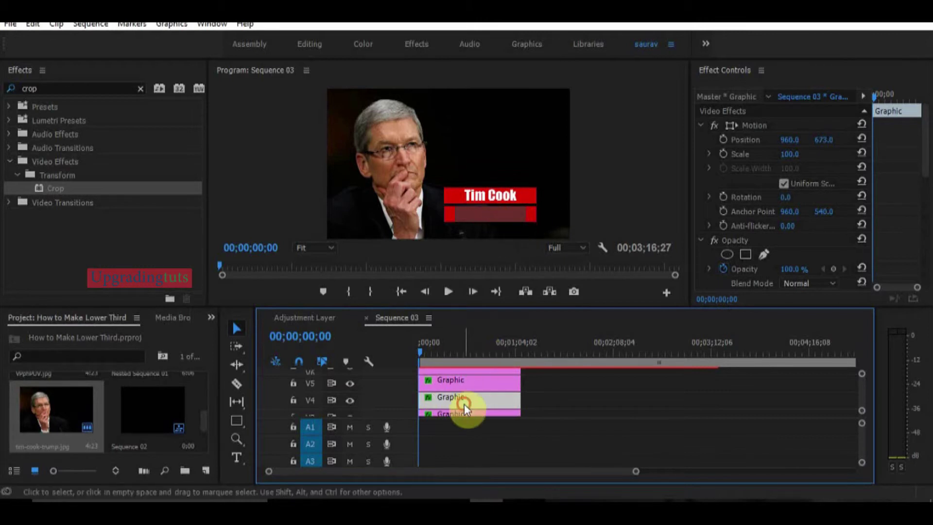
{"action": "left_click", "coordinate": [237, 456]}
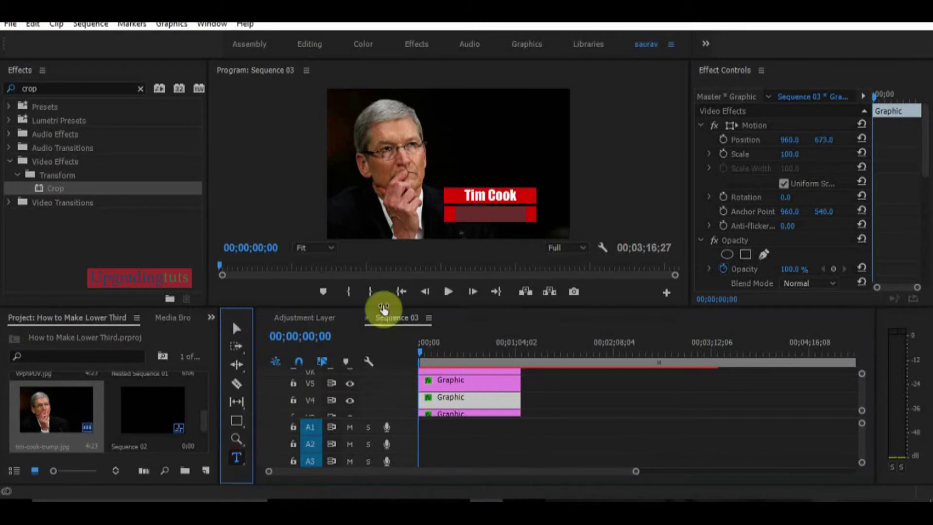
Step: Type 'CEO, APPLE' as a text layer on the lower bar
{"action": "left_click", "coordinate": [468, 214]}
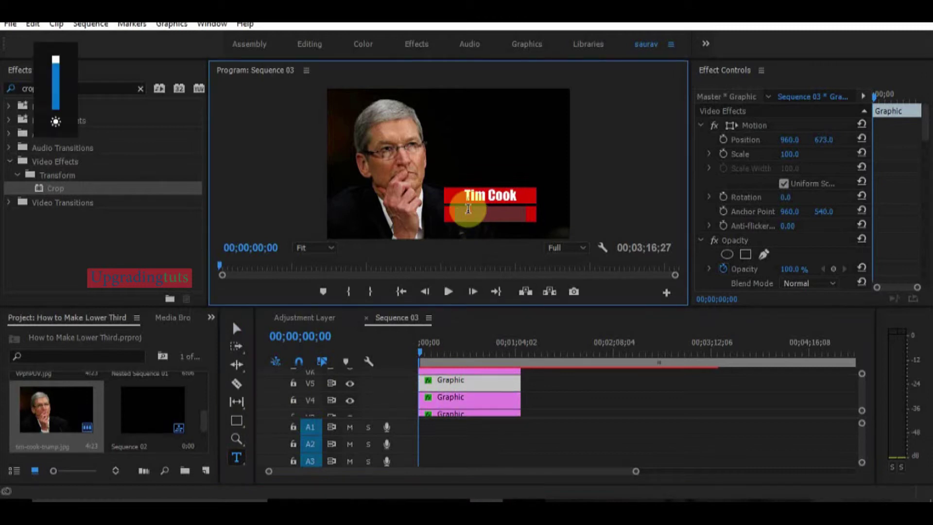
{"action": "type", "text": "CEO,"}
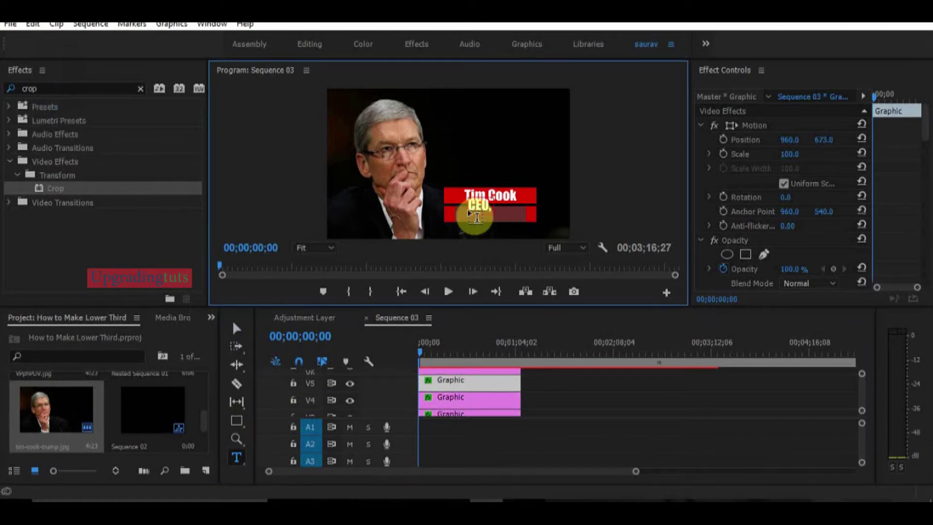
{"action": "type", "text": " APPLE"}
{"action": "left_click_drag", "start_coordinate": [925, 124], "coordinate": [918, 229]}
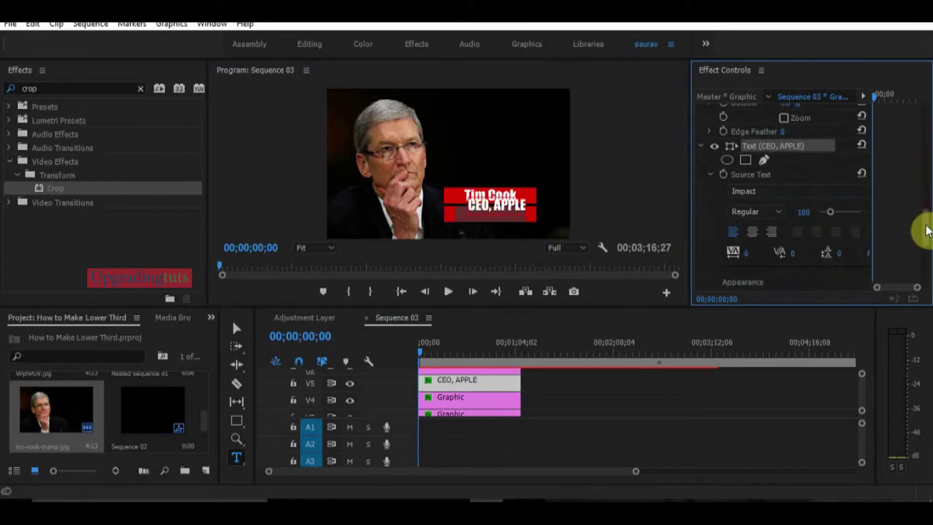
Step: Set the CEO, APPLE text font to Gadugi
{"action": "left_click", "coordinate": [761, 191]}
{"action": "left_click", "coordinate": [649, 219]}
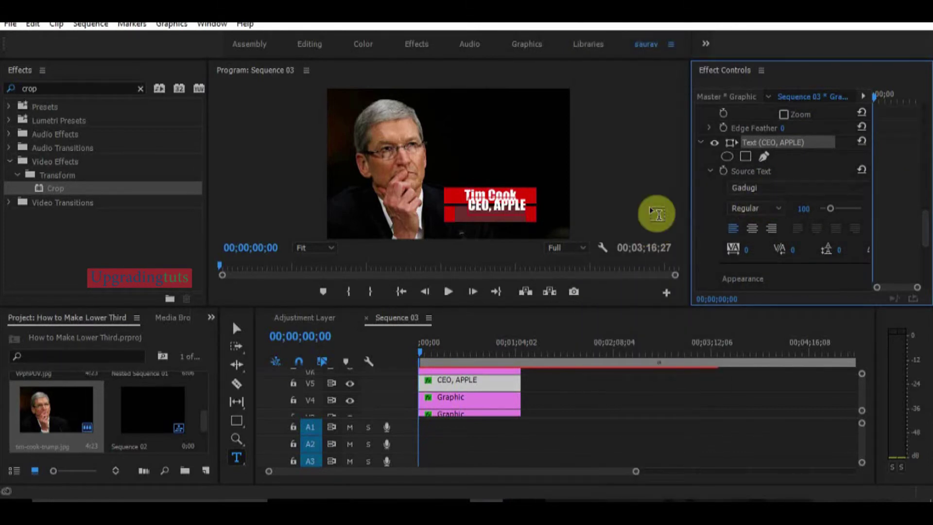
{"action": "left_click", "coordinate": [531, 220]}
{"action": "key", "text": "ctrl+z"}
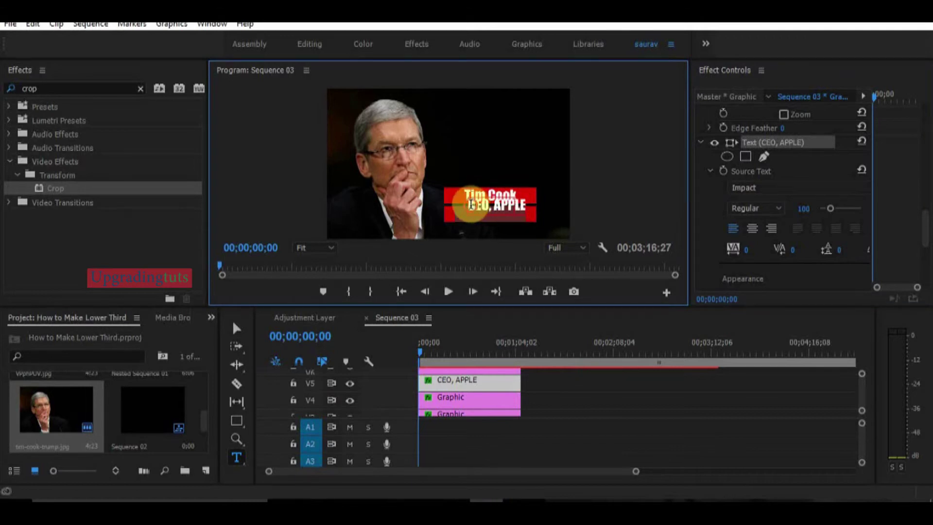
{"action": "left_click", "coordinate": [792, 188]}
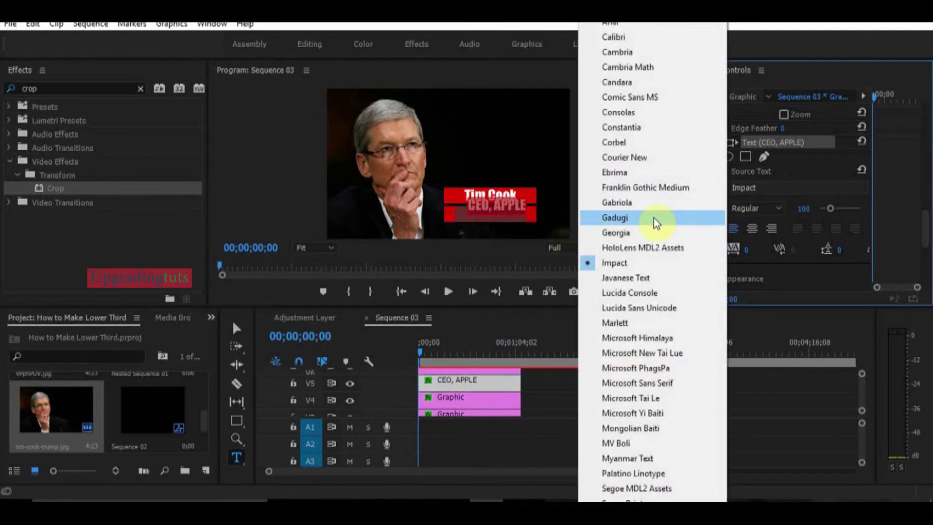
{"action": "left_click", "coordinate": [641, 220]}
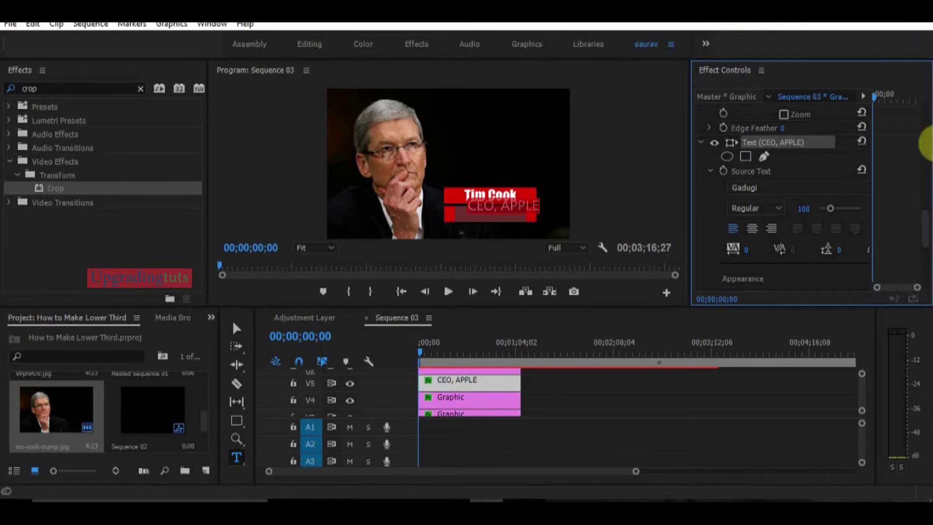
{"action": "scroll", "coordinate": [922, 216], "scroll_direction": "up", "scroll_amount": 10}
Step: Set the graphic's Position Y to 673 and select the CEO, APPLE text
{"action": "left_click_drag", "start_coordinate": [824, 139], "coordinate": [820, 140]}
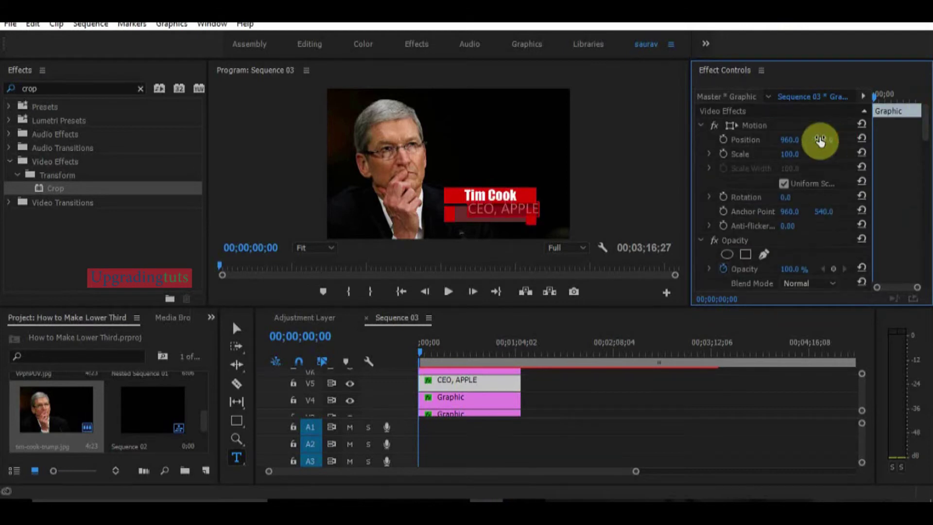
{"action": "left_click", "coordinate": [237, 329]}
{"action": "left_click", "coordinate": [503, 210]}
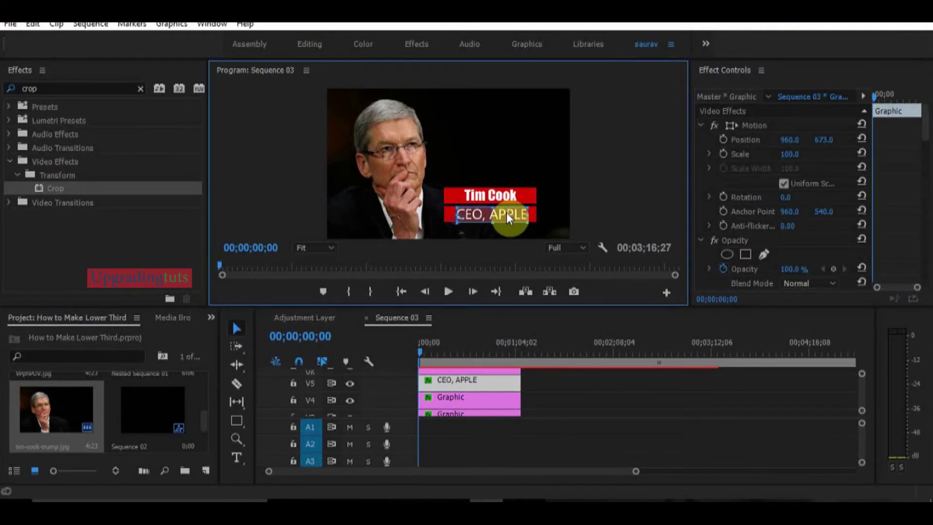
{"action": "left_click", "coordinate": [545, 159]}
{"action": "left_click", "coordinate": [498, 214]}
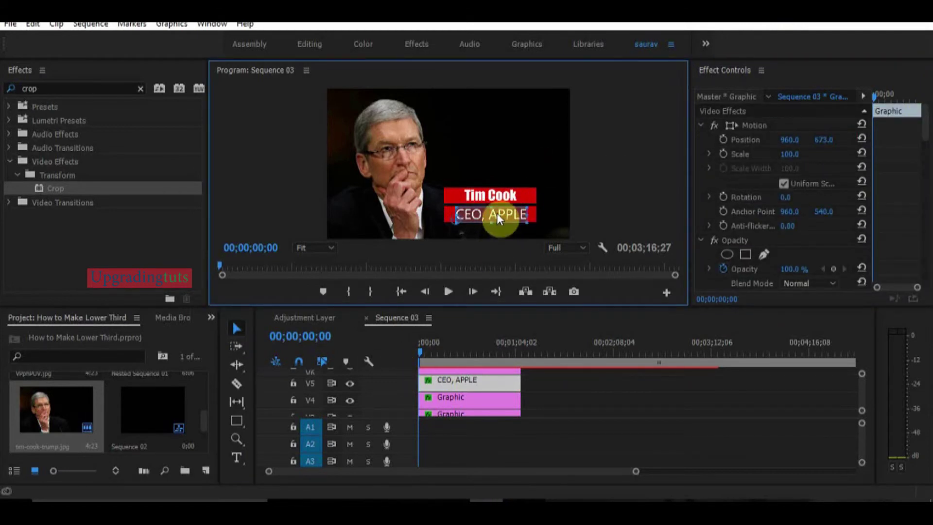
Step: Reduce the CEO, APPLE font size to 85, nudge it right, and check the sequence
{"action": "left_click_drag", "start_coordinate": [929, 125], "coordinate": [829, 217]}
{"action": "left_click_drag", "start_coordinate": [490, 214], "coordinate": [496, 214]}
{"action": "left_click", "coordinate": [515, 146]}
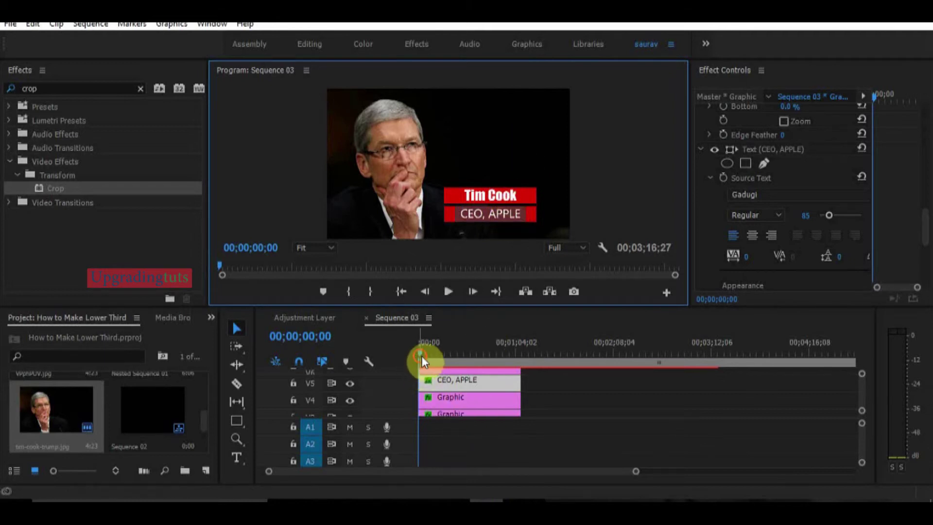
{"action": "mouse_move", "coordinate": [421, 356]}
{"action": "left_mouse_down"}
{"action": "mouse_move", "coordinate": [458, 365]}
{"action": "mouse_move", "coordinate": [418, 352]}
{"action": "left_mouse_up"}
{"action": "scroll", "coordinate": [451, 387], "scroll_direction": "down", "scroll_amount": 2}
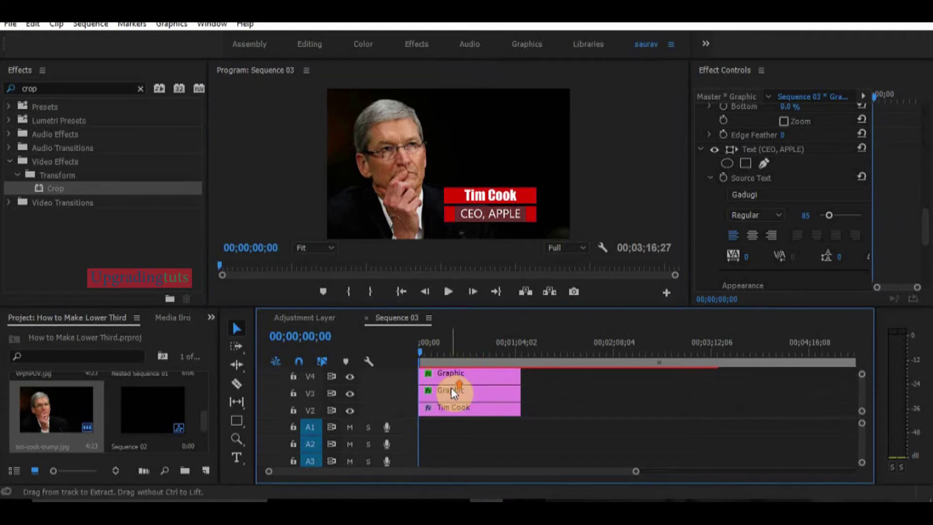
{"action": "scroll", "coordinate": [452, 390], "scroll_direction": "down", "scroll_amount": 1}
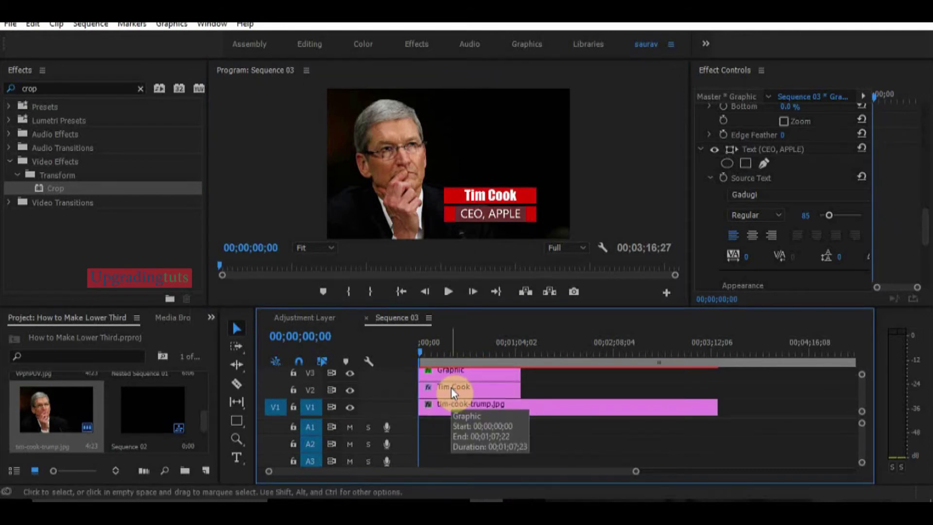
Step: Add the Push slide transition to the start of the Tim Cook title clip on V2
{"action": "left_click", "coordinate": [433, 391]}
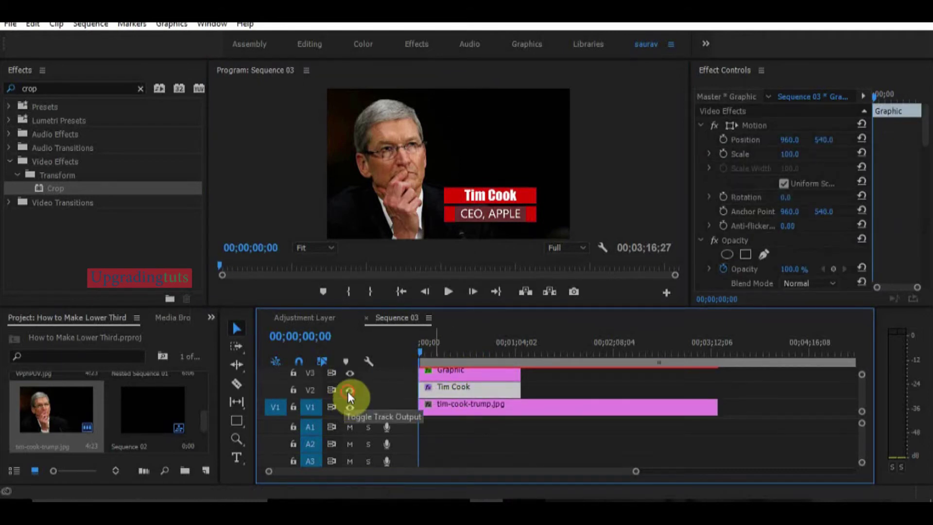
{"action": "double_click", "coordinate": [348, 391]}
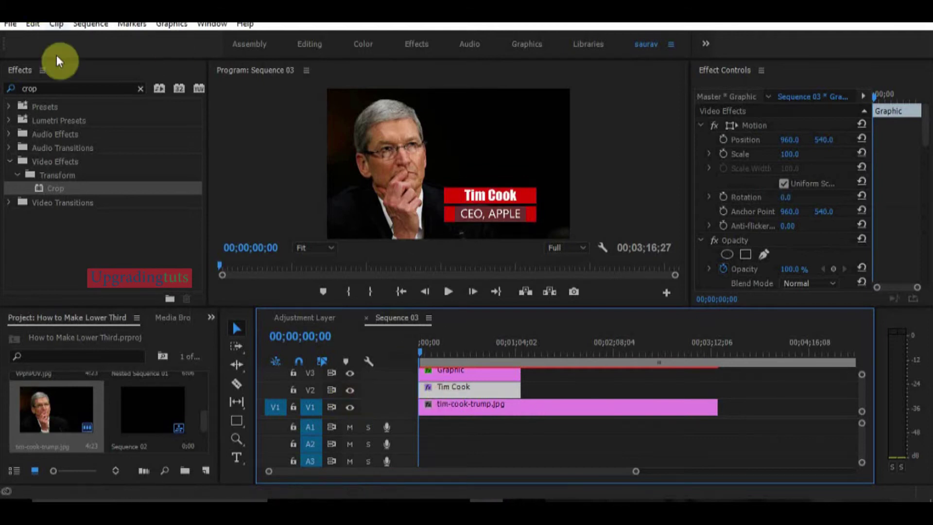
{"action": "left_click", "coordinate": [43, 90]}
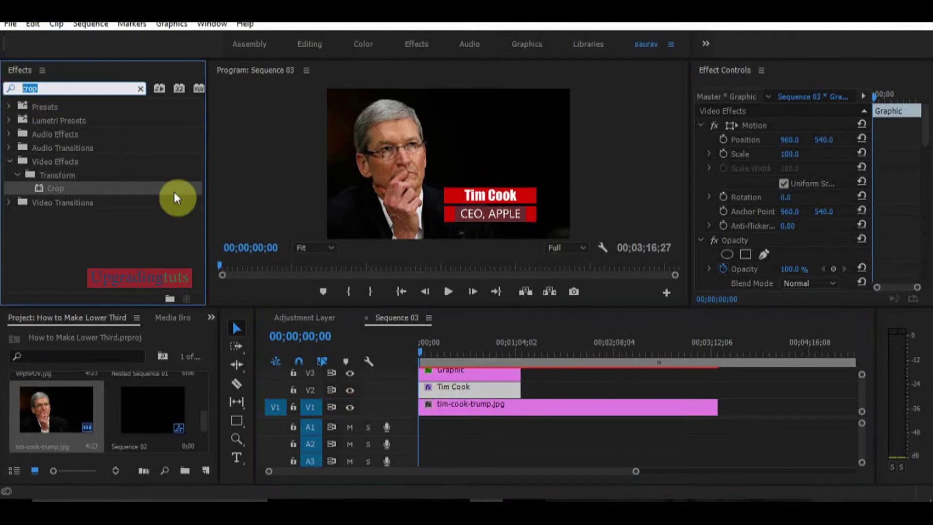
{"action": "type", "text": "PUSH"}
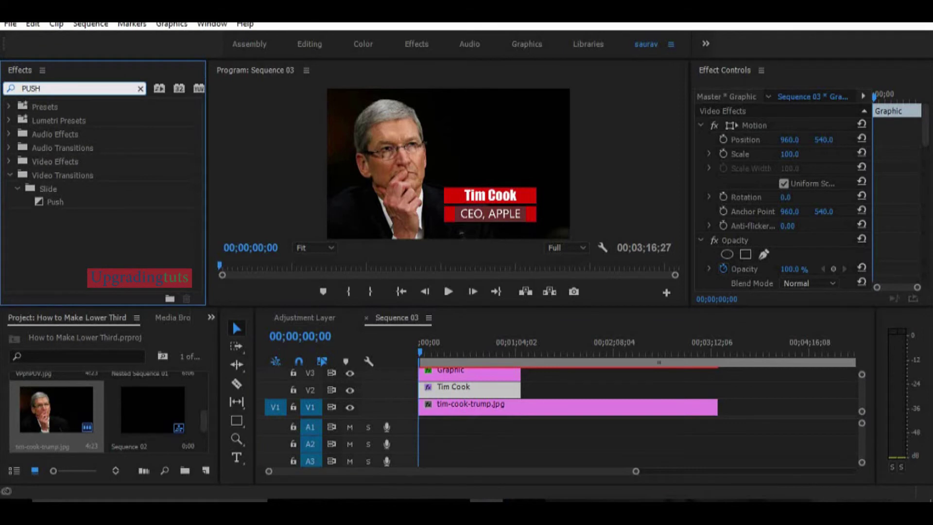
{"action": "left_click", "coordinate": [62, 202]}
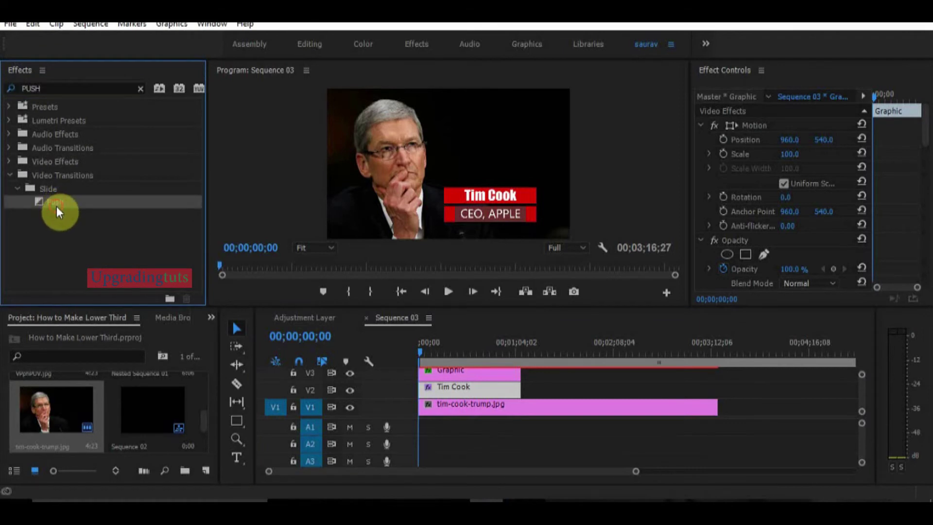
{"action": "left_click_drag", "start_coordinate": [56, 212], "coordinate": [425, 393]}
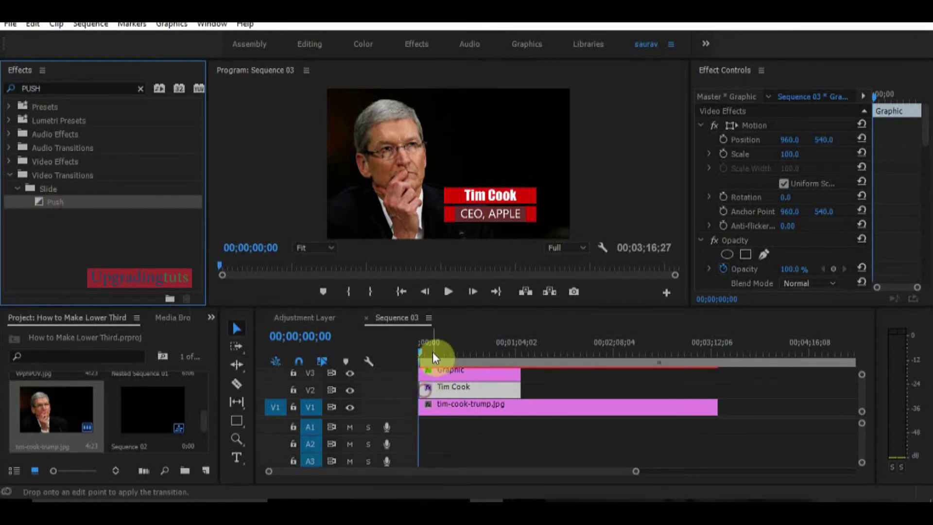
{"action": "left_click", "coordinate": [428, 347]}
Step: Preview the name bar pushing in, then zoom the timeline to show individual seconds
{"action": "key", "text": "space"}
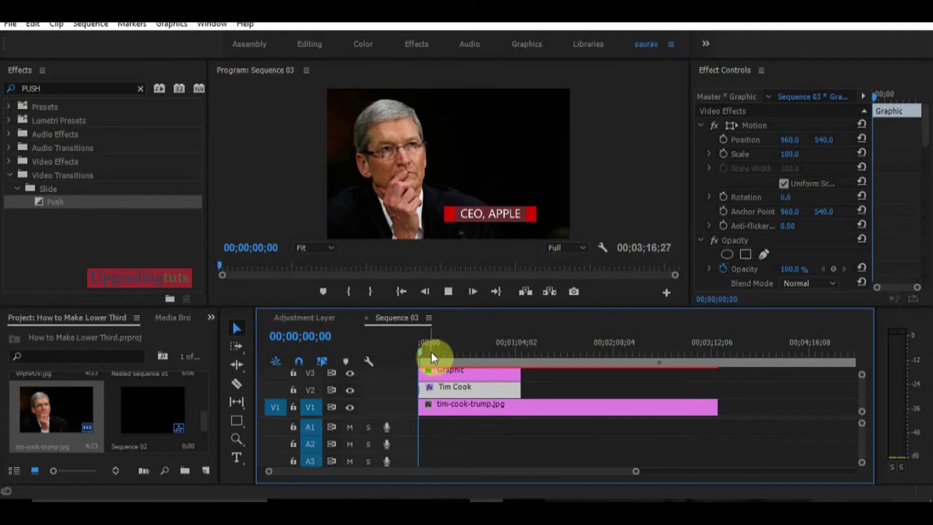
{"action": "key", "text": "space"}
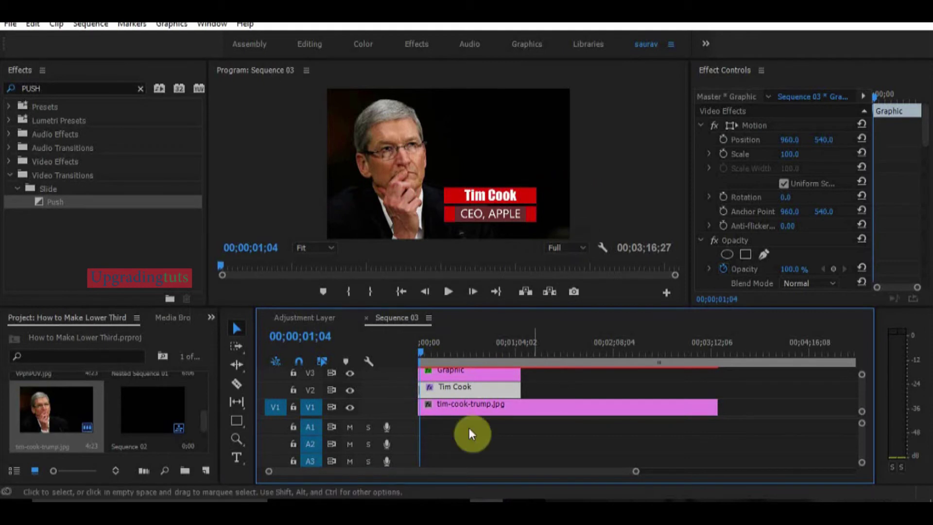
{"action": "left_click_drag", "start_coordinate": [423, 349], "coordinate": [405, 351]}
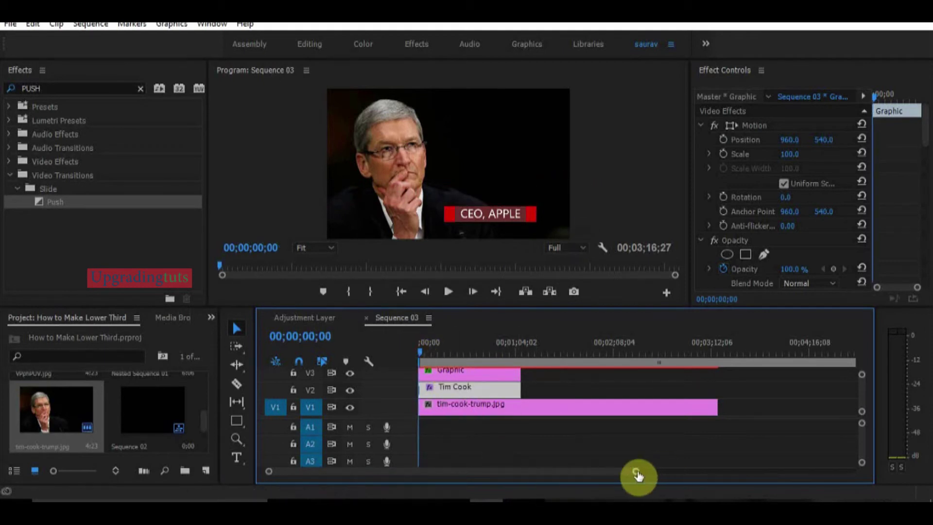
{"action": "left_click_drag", "start_coordinate": [638, 476], "coordinate": [460, 467]}
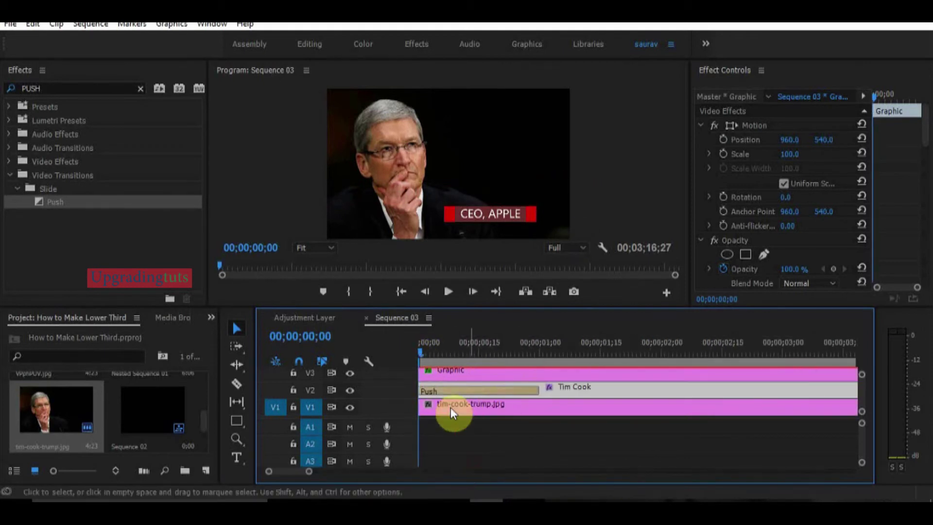
Step: Reverse the Push transition's direction on the name bar and scrub through the first second
{"action": "left_click", "coordinate": [432, 389]}
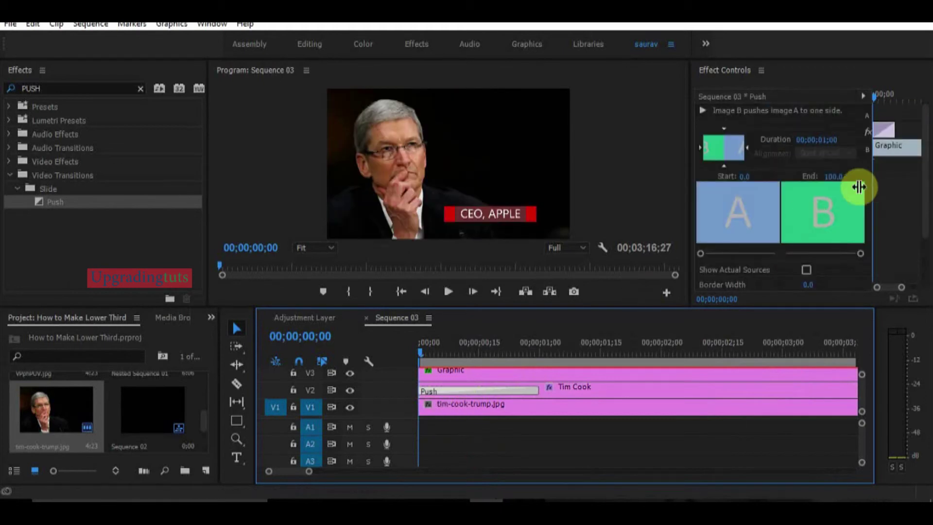
{"action": "left_click", "coordinate": [747, 147]}
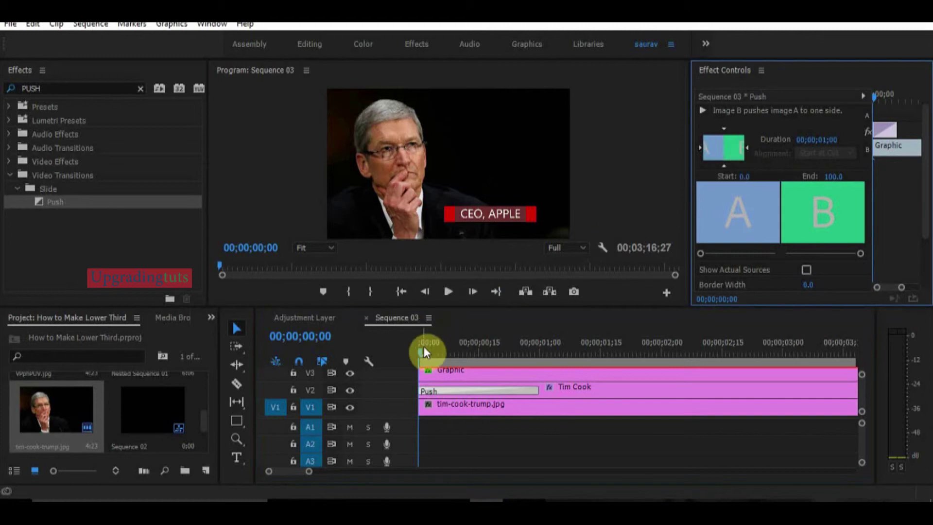
{"action": "left_click_drag", "start_coordinate": [424, 346], "coordinate": [546, 355]}
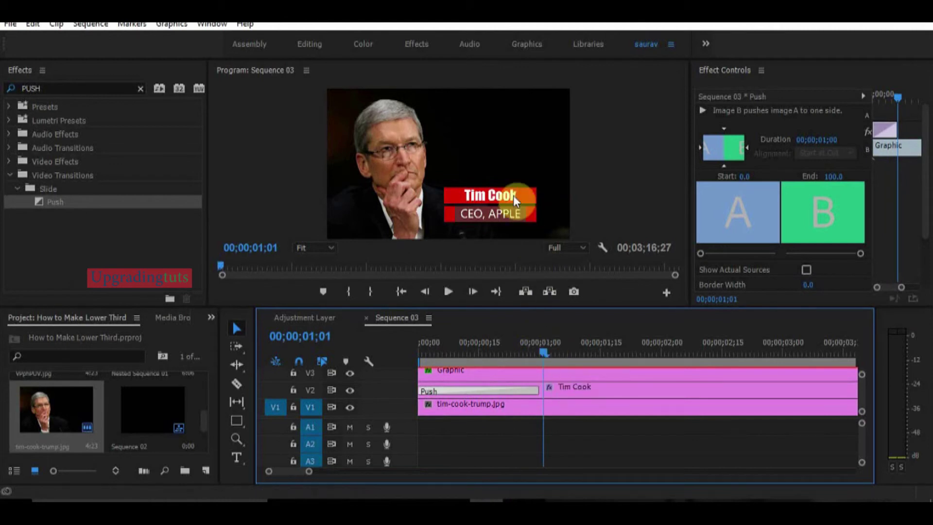
Step: Move the four Graphic clips on V3–V6 to start at 00;00;01;01 in the maximized timeline
{"action": "left_click", "coordinate": [553, 389]}
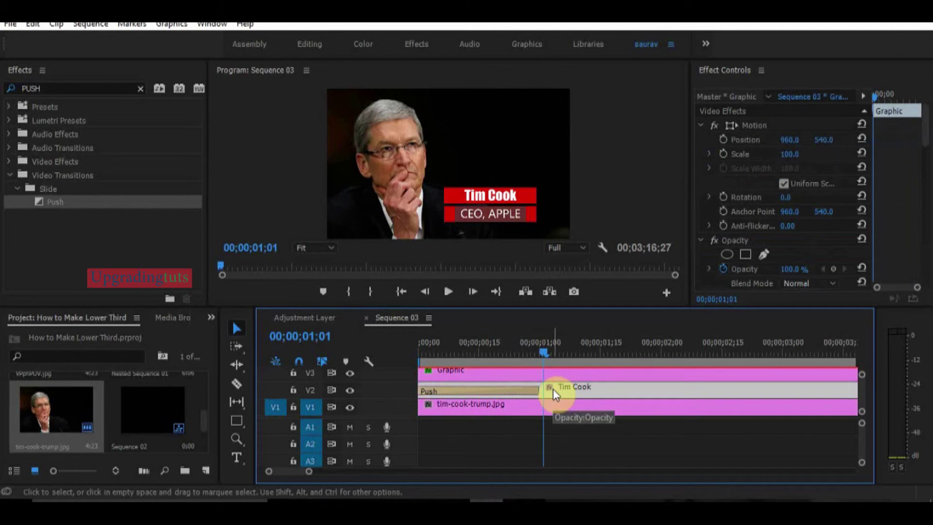
{"action": "scroll", "coordinate": [553, 389], "scroll_direction": "up", "scroll_amount": 2}
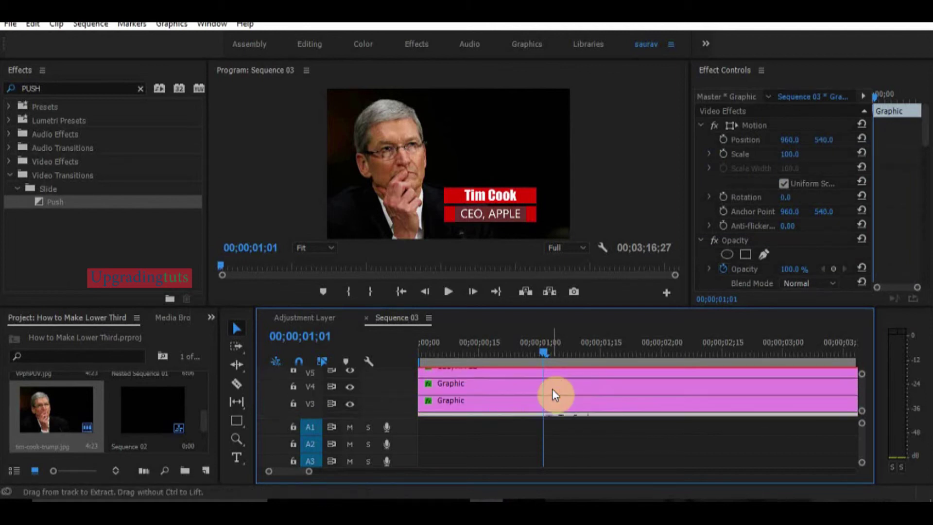
{"action": "left_click", "coordinate": [549, 400]}
{"action": "key", "text": "grave"}
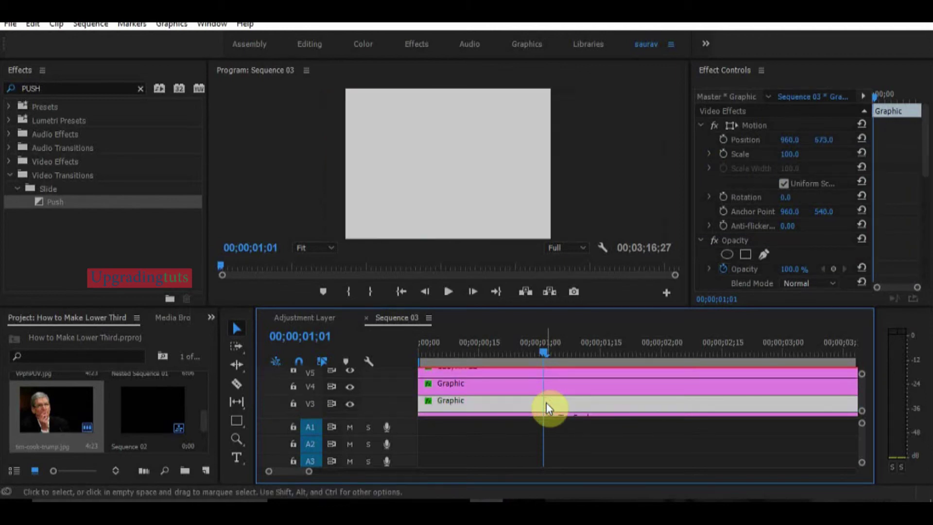
{"action": "left_click_drag", "start_coordinate": [208, 152], "coordinate": [238, 246]}
{"action": "left_click_drag", "start_coordinate": [236, 196], "coordinate": [363, 204]}
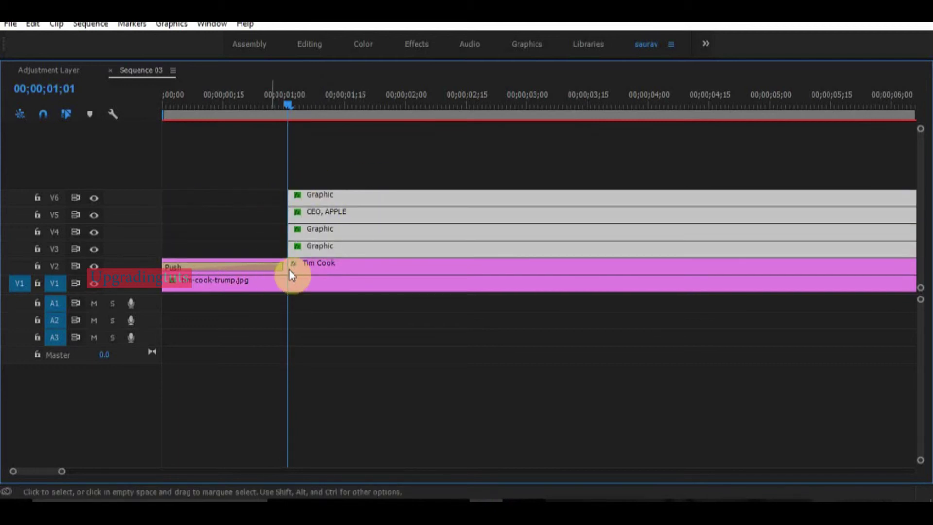
Step: Restore the normal workspace layout and select the old Effects search query
{"action": "key", "text": "grave"}
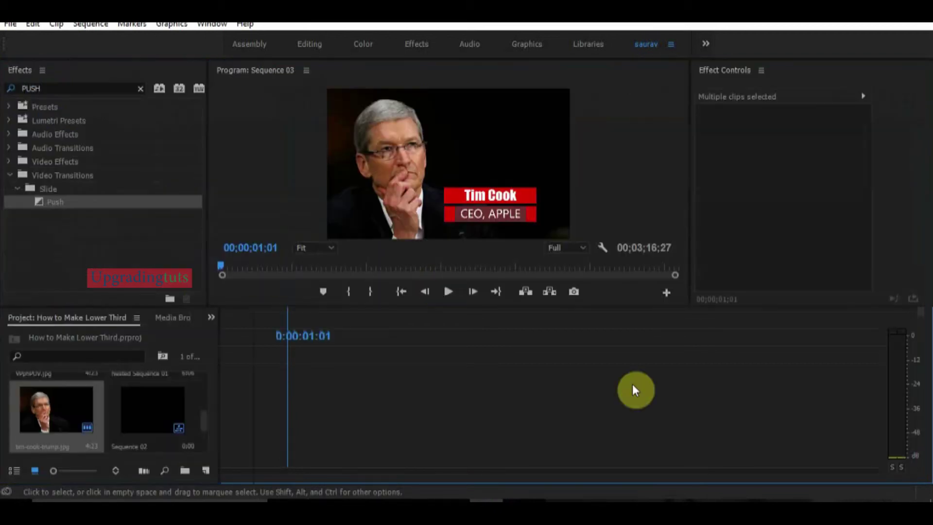
{"action": "scroll", "coordinate": [625, 416], "scroll_direction": "up", "scroll_amount": 2}
{"action": "scroll", "coordinate": [605, 410], "scroll_direction": "up", "scroll_amount": 3}
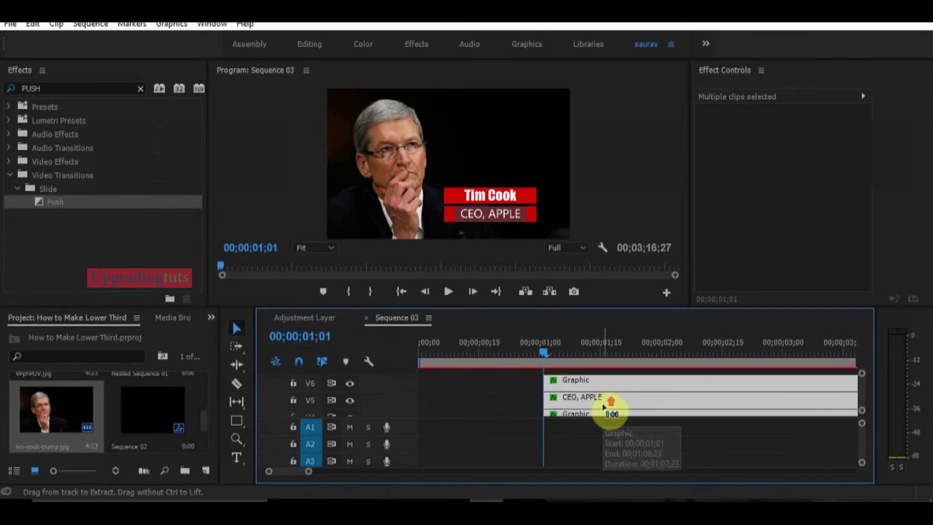
{"action": "left_click", "coordinate": [100, 88]}
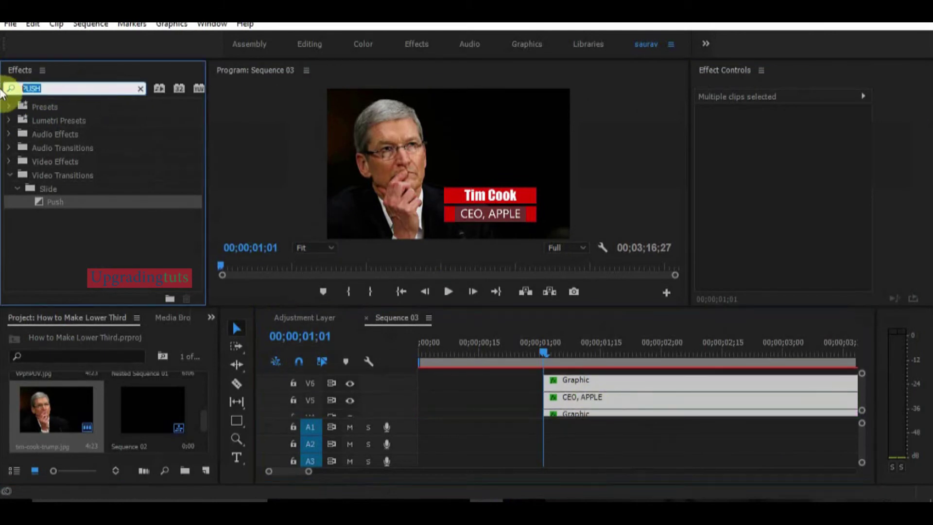
Step: Add Barn Doors transitions to the starts of the four clips on V3–V6
{"action": "type", "text": "BARN"}
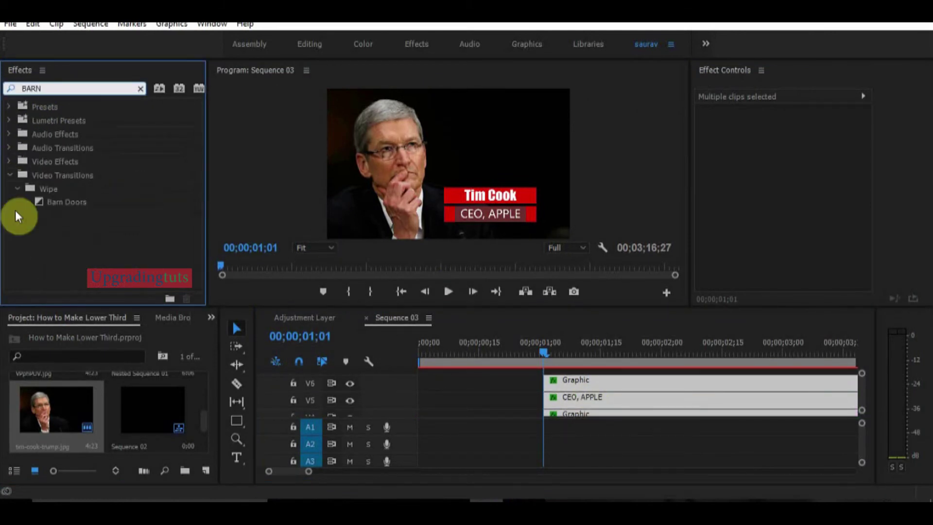
{"action": "left_click_drag", "start_coordinate": [44, 205], "coordinate": [554, 386]}
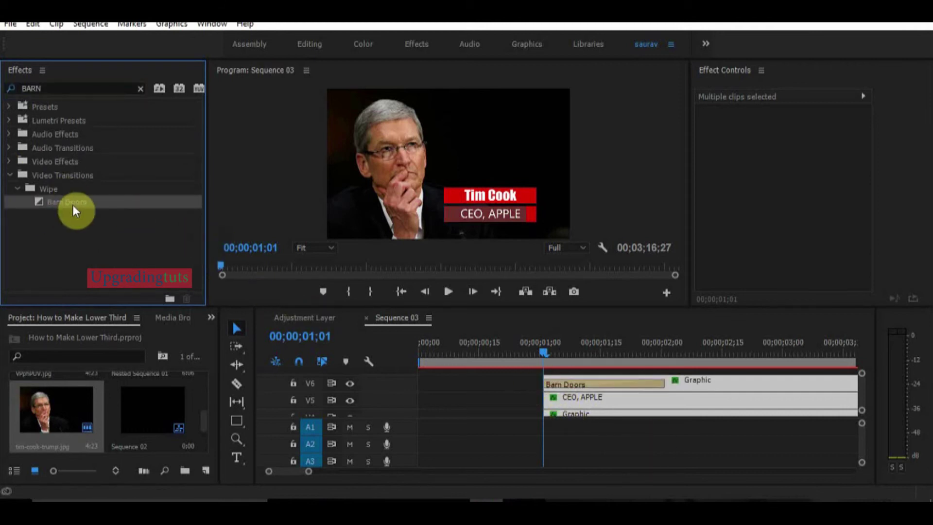
{"action": "left_click_drag", "start_coordinate": [73, 205], "coordinate": [547, 404]}
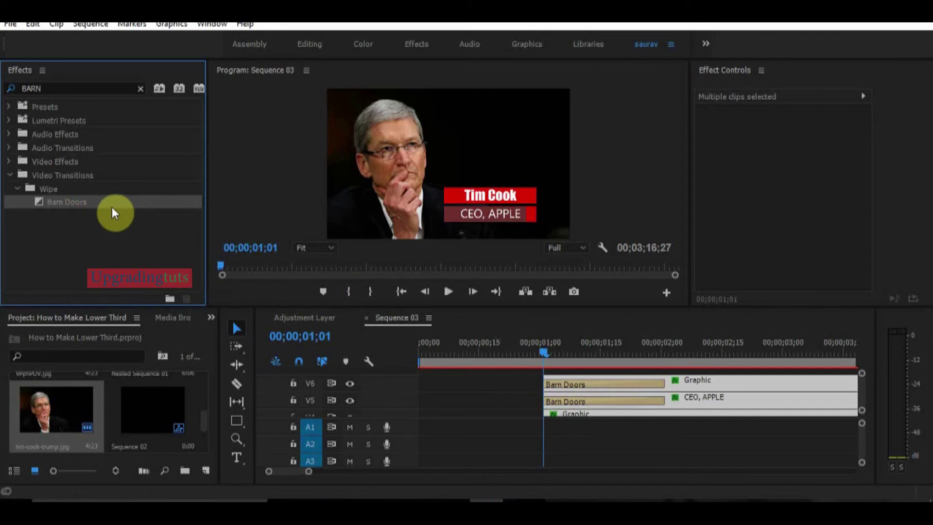
{"action": "left_click_drag", "start_coordinate": [112, 207], "coordinate": [558, 411]}
{"action": "scroll", "coordinate": [558, 410], "scroll_direction": "down", "scroll_amount": 2}
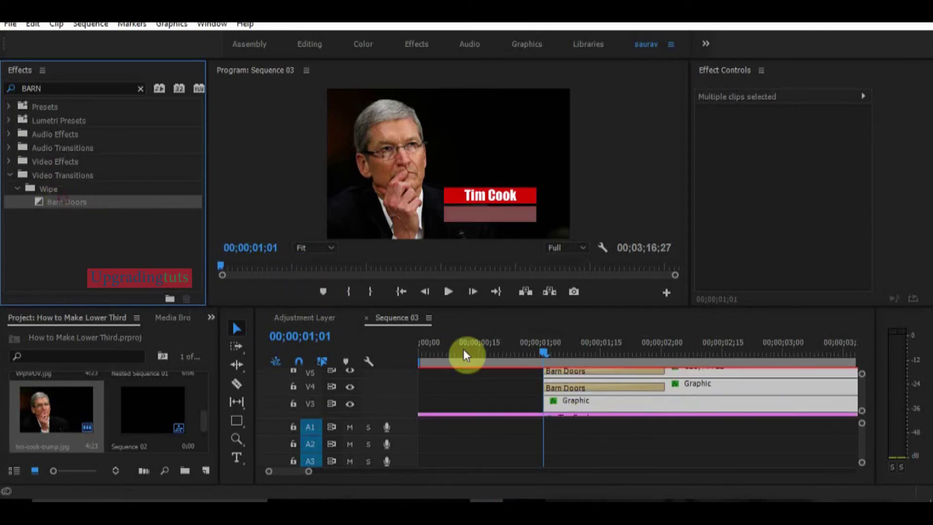
{"action": "left_click_drag", "start_coordinate": [465, 355], "coordinate": [558, 406]}
Step: Play back the barn doors reveal around 1 second, then render the sequence preview
{"action": "left_click", "coordinate": [551, 353]}
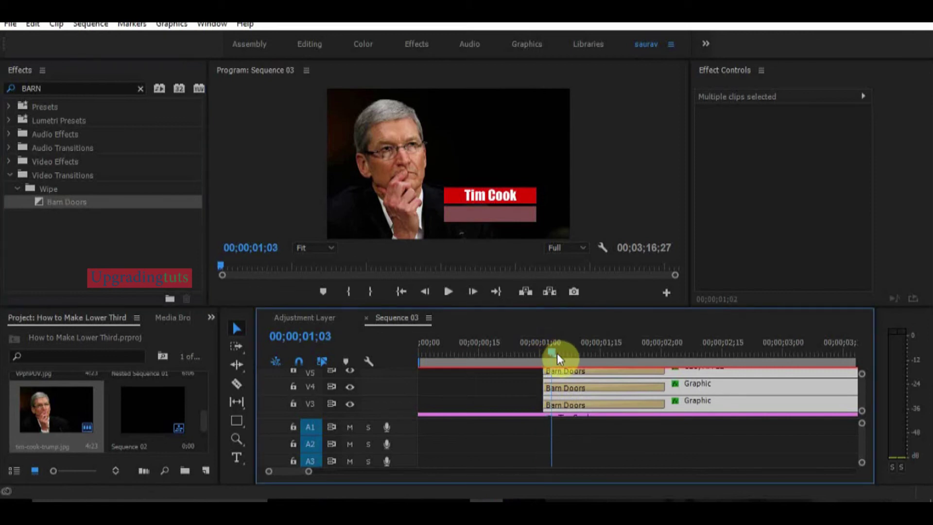
{"action": "key", "text": "space"}
{"action": "left_click", "coordinate": [535, 351]}
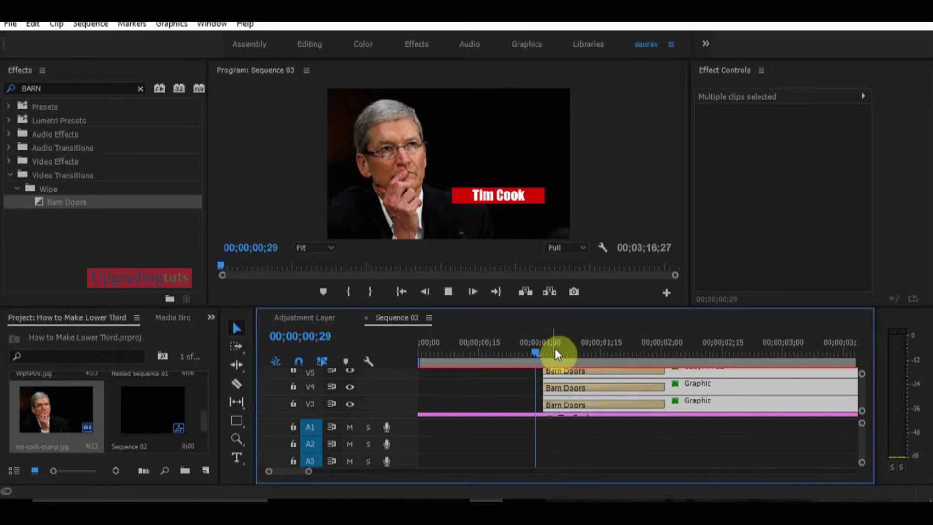
{"action": "key", "text": "space"}
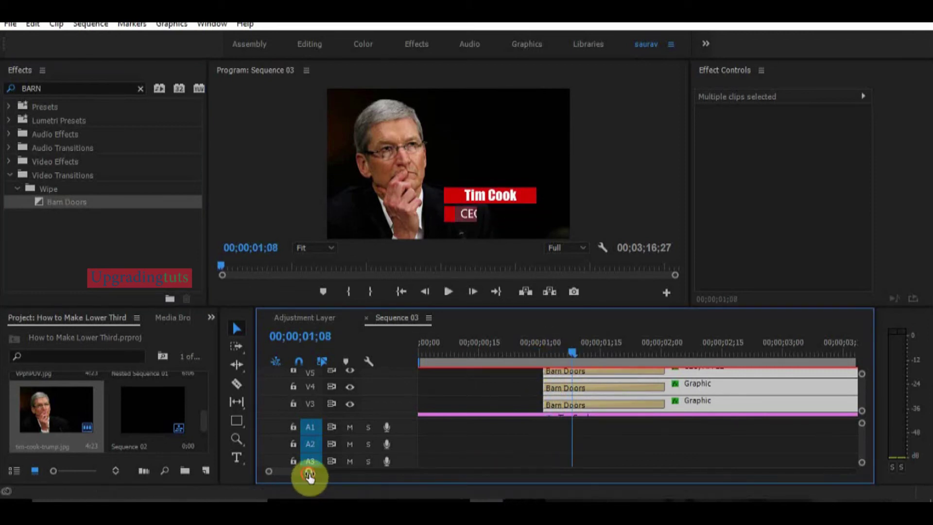
{"action": "left_click_drag", "start_coordinate": [308, 472], "coordinate": [613, 471]}
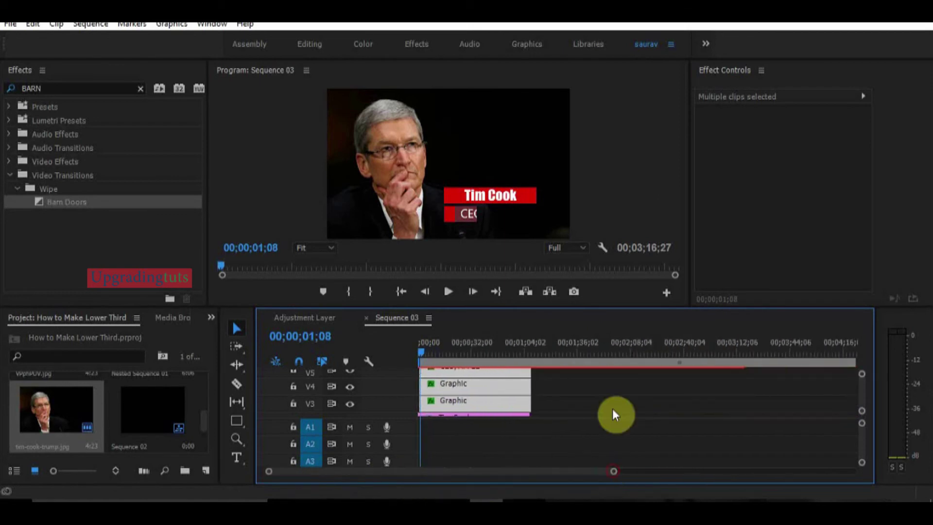
{"action": "key", "text": "Return"}
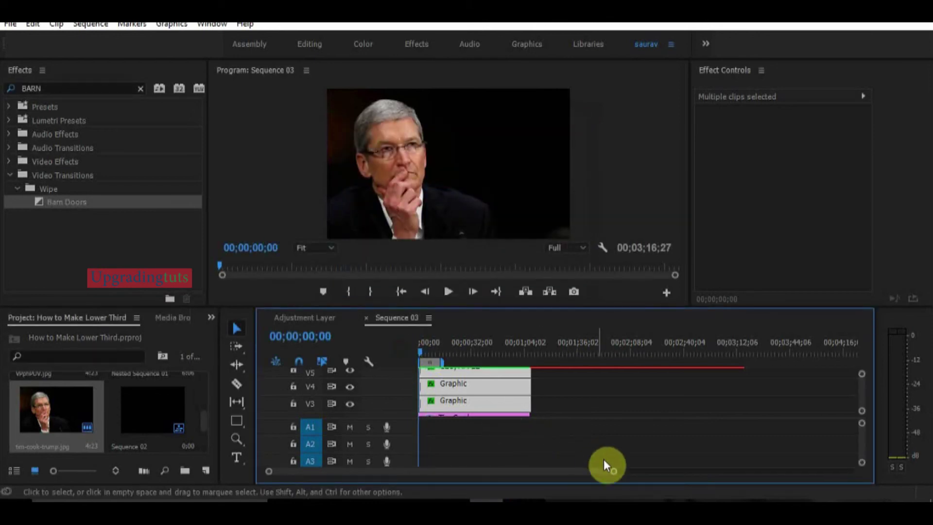
{"action": "left_click_drag", "start_coordinate": [616, 472], "coordinate": [466, 471]}
{"action": "key", "text": "space"}
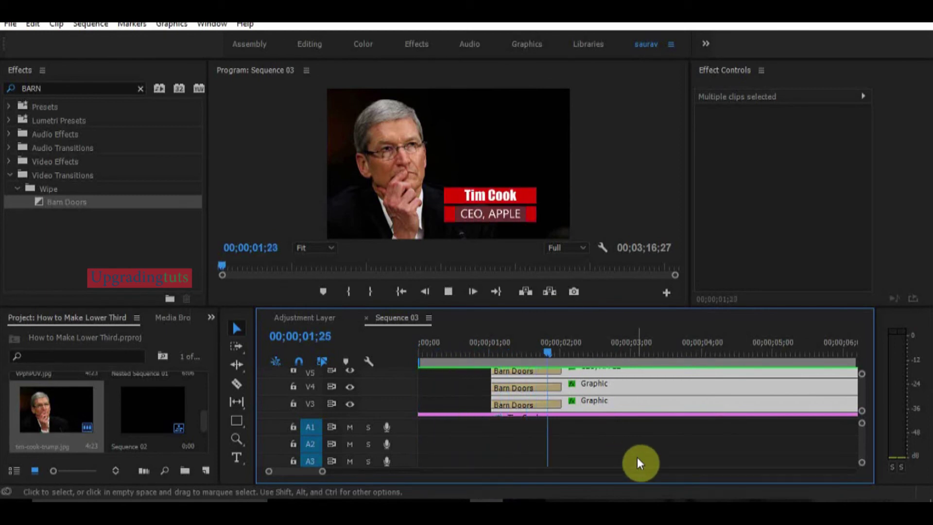
{"action": "left_click", "coordinate": [495, 343]}
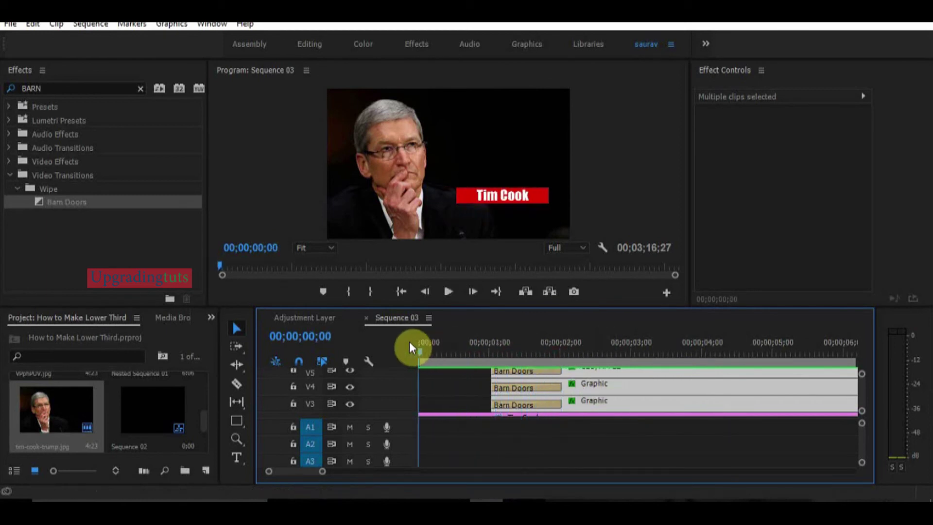
{"action": "key", "text": "space"}
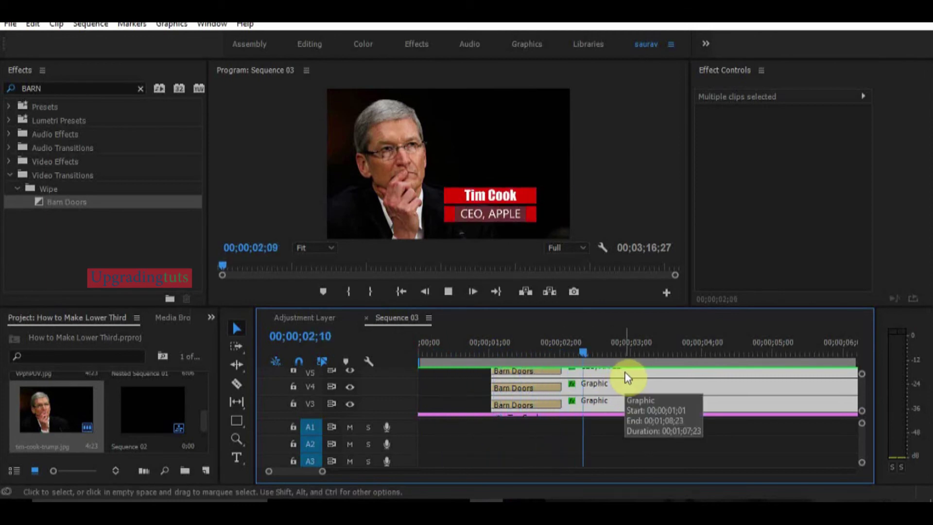
{"action": "left_click_drag", "start_coordinate": [552, 343], "coordinate": [401, 354]}
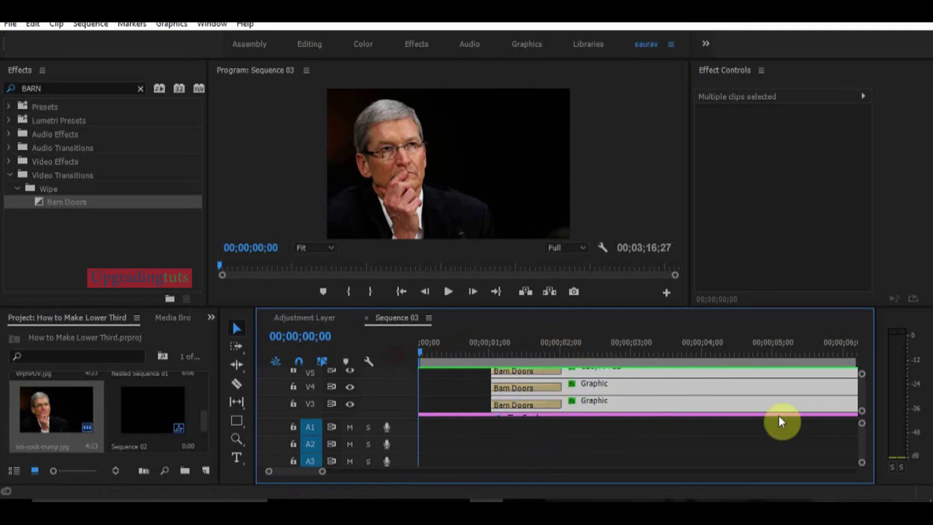
{"action": "key", "text": "space"}
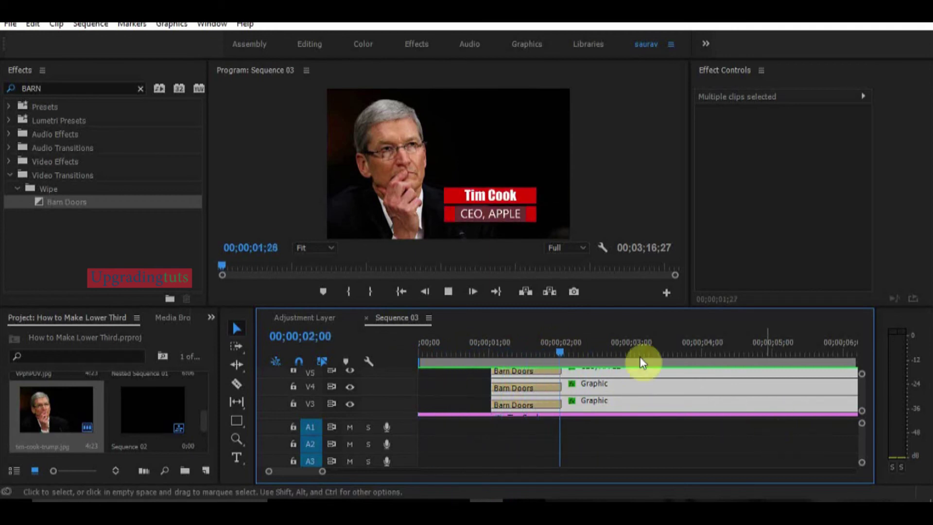
{"action": "mouse_move", "coordinate": [562, 352]}
{"action": "left_mouse_down"}
{"action": "mouse_move", "coordinate": [410, 352]}
{"action": "mouse_move", "coordinate": [569, 358]}
{"action": "left_mouse_up"}
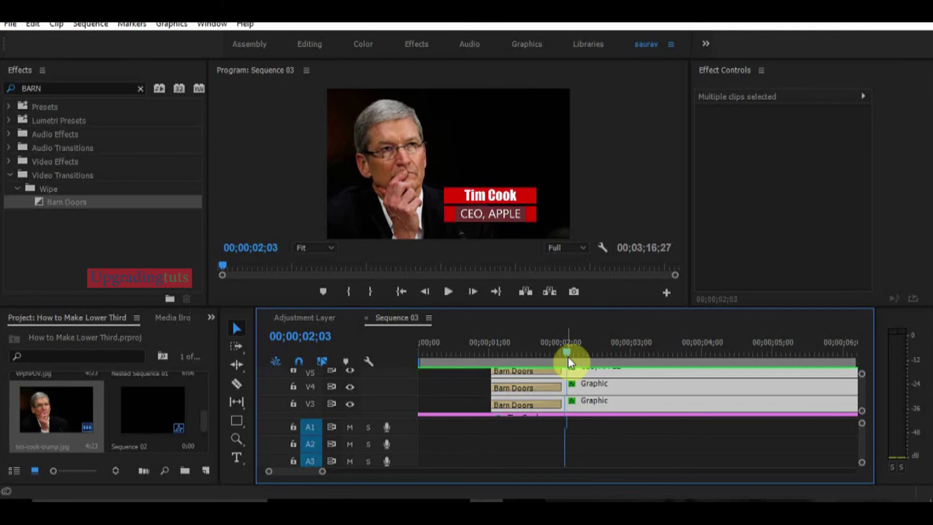